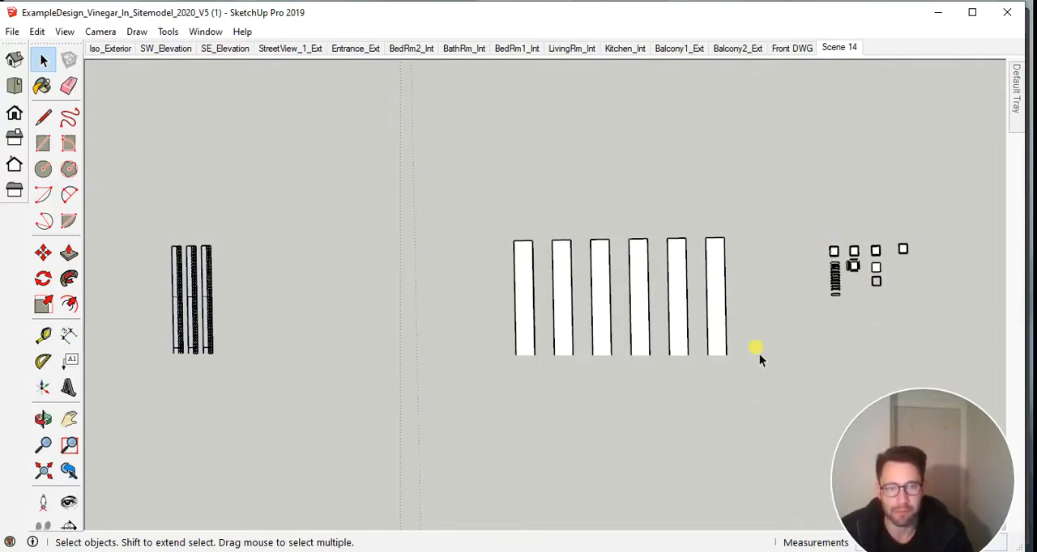
Switch the model to the standard top view and check that the Views toolbar is enabled.
{"action": "middle_click_drag", "start_coordinate": [292, 281], "coordinate": [482, 271], "text": "shift"}
{"action": "scroll", "coordinate": [384, 300], "scroll_direction": "up", "scroll_amount": 2}
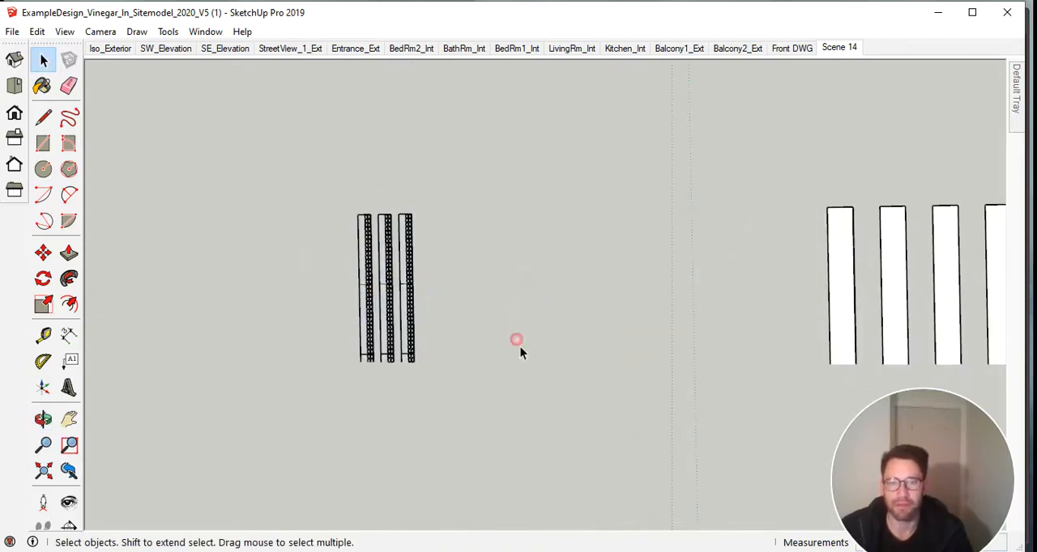
{"action": "middle_click_drag", "start_coordinate": [516, 342], "coordinate": [745, 334]}
{"action": "scroll", "coordinate": [755, 158], "scroll_direction": "down", "scroll_amount": 5}
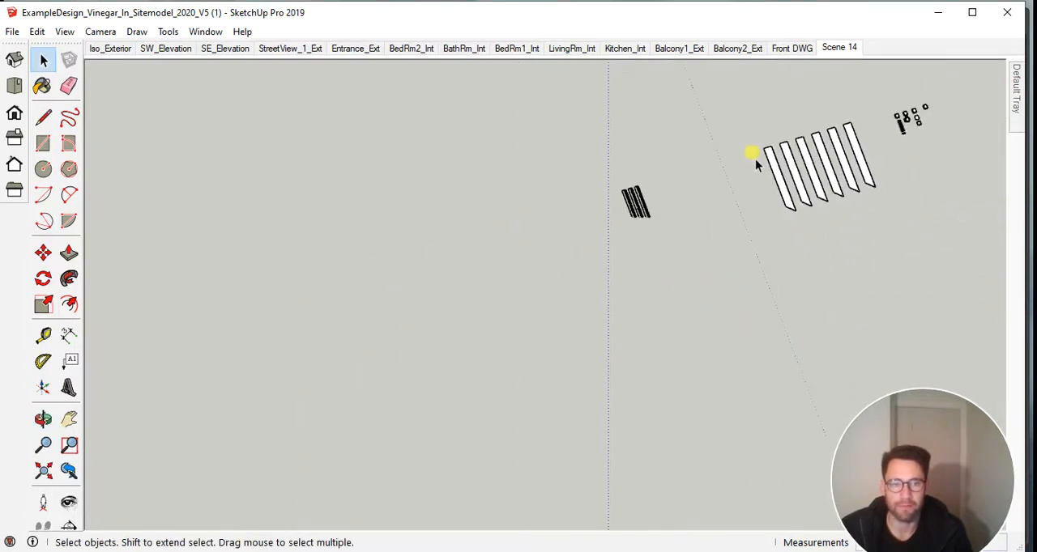
{"action": "middle_click_drag", "start_coordinate": [755, 158], "coordinate": [802, 33]}
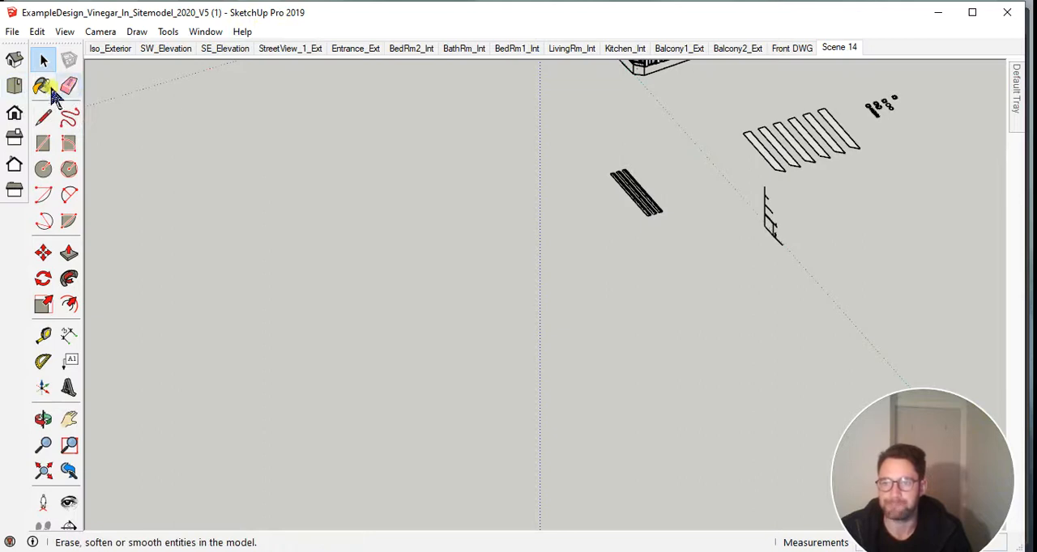
{"action": "left_click", "coordinate": [15, 87]}
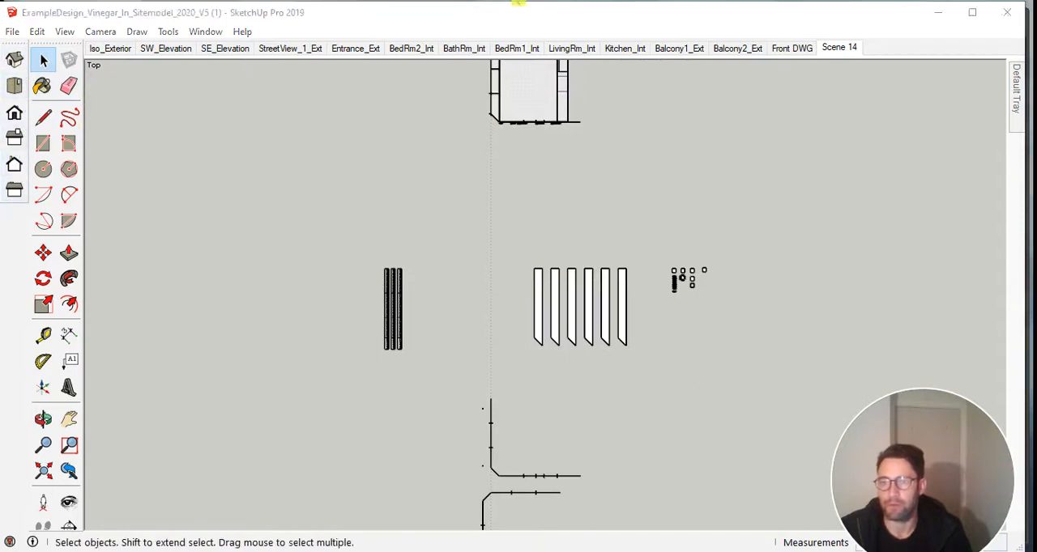
{"action": "right_click", "coordinate": [19, 226]}
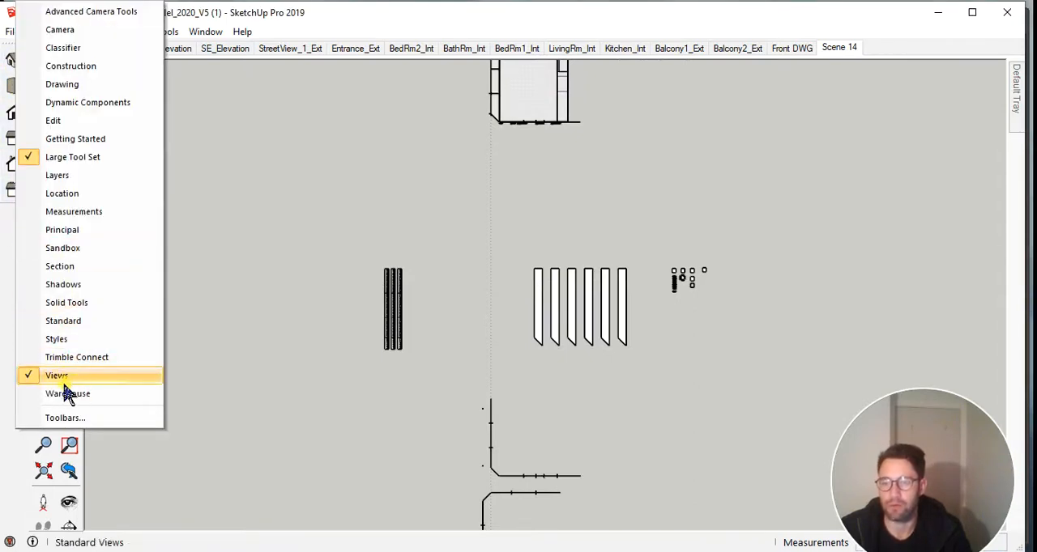
{"action": "left_click", "coordinate": [215, 271]}
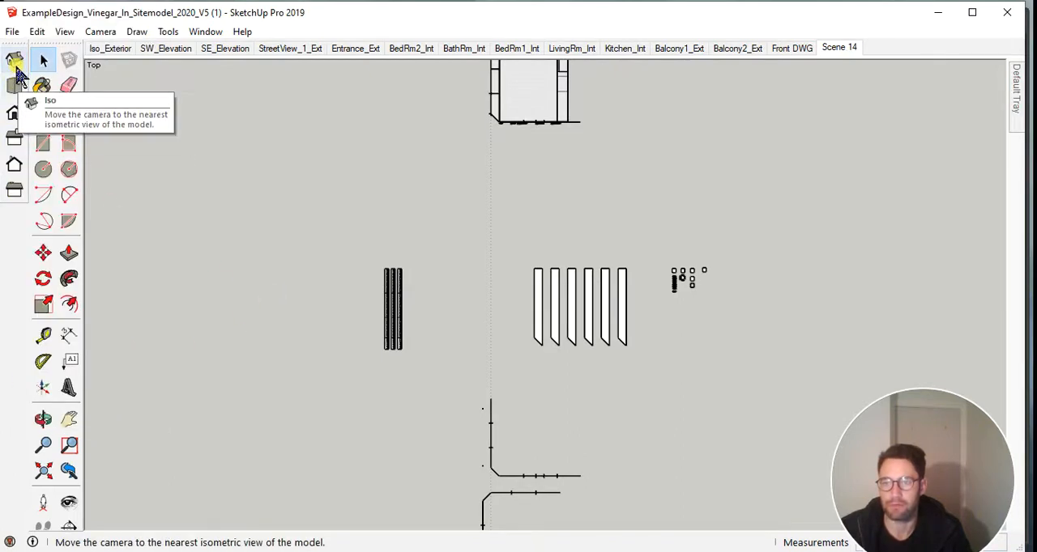
Show the model in isometric view, return it to the top view and examine the three narrow gridded strips.
{"action": "left_click", "coordinate": [18, 70]}
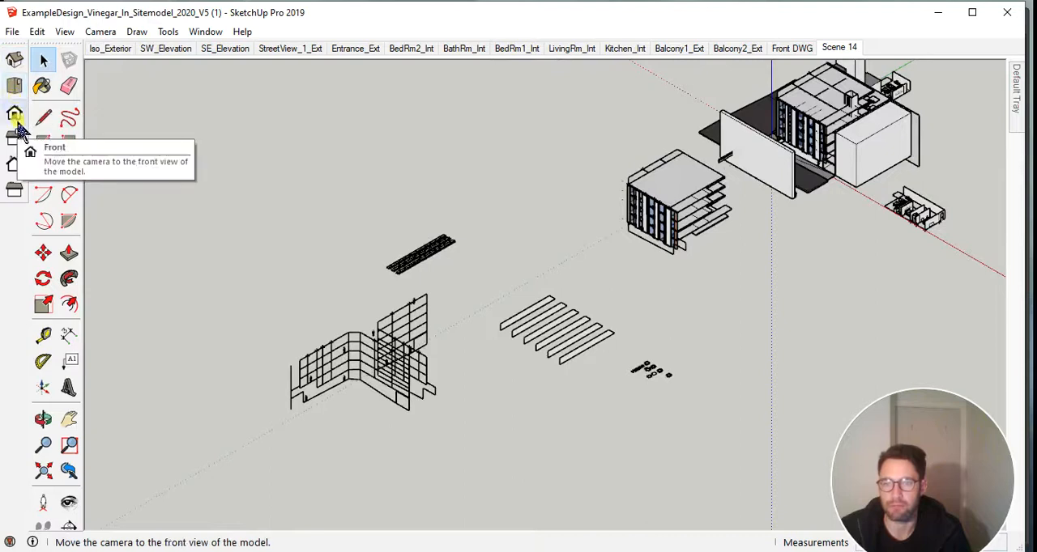
{"action": "left_click", "coordinate": [15, 86]}
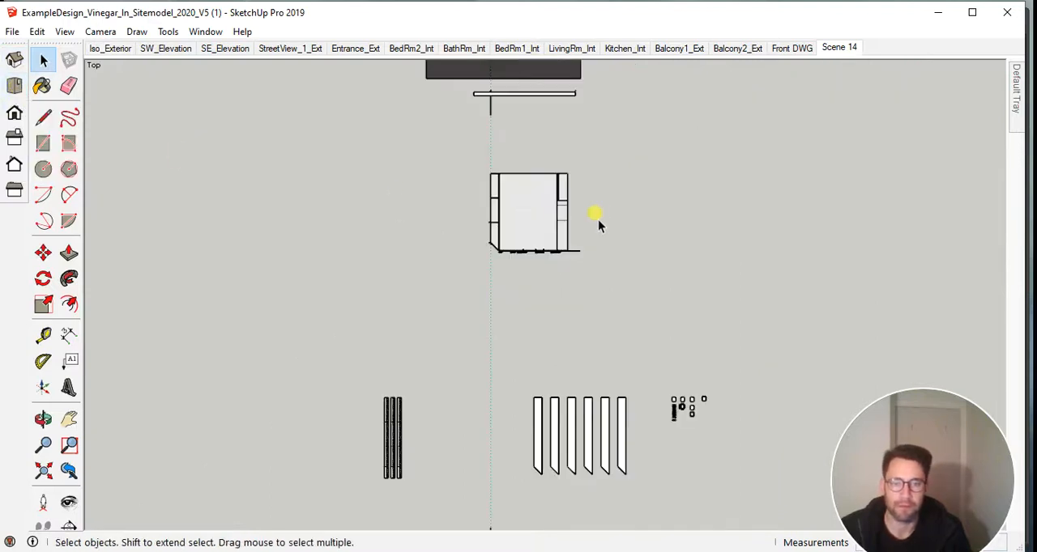
{"action": "scroll", "coordinate": [394, 458], "scroll_direction": "up", "scroll_amount": 5}
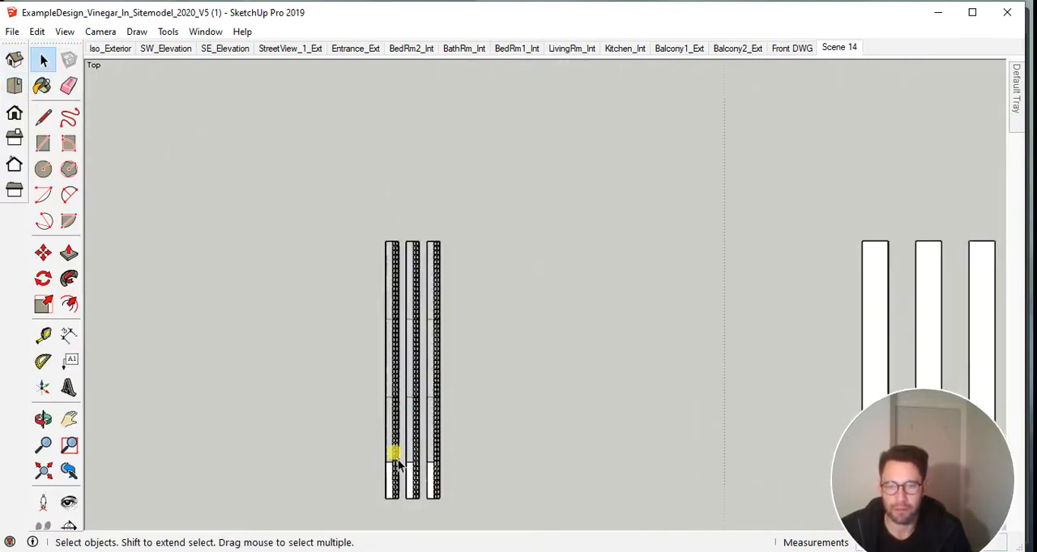
{"action": "middle_click_drag", "start_coordinate": [481, 478], "coordinate": [479, 427], "text": "shift"}
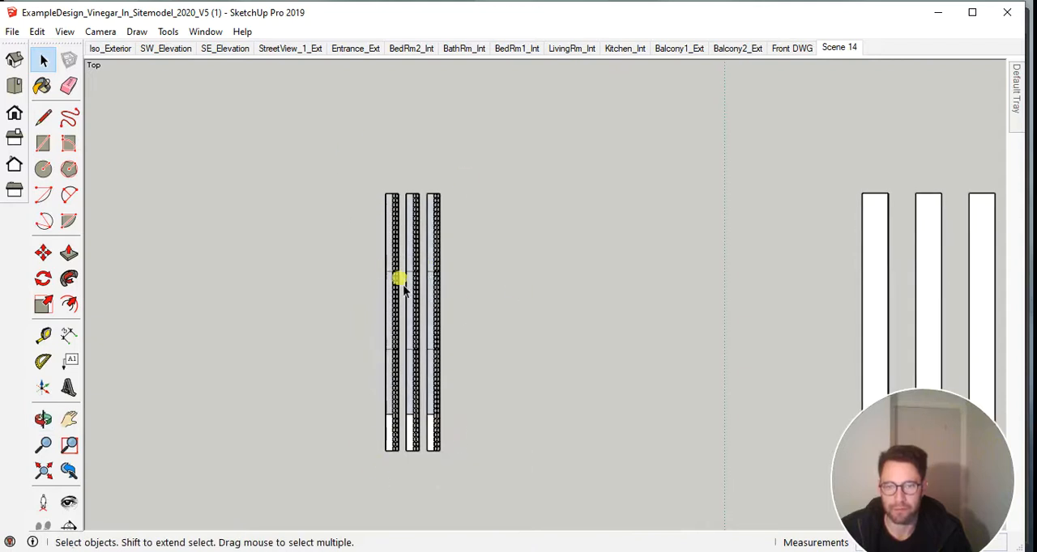
{"action": "scroll", "coordinate": [380, 288], "scroll_direction": "up", "scroll_amount": 4}
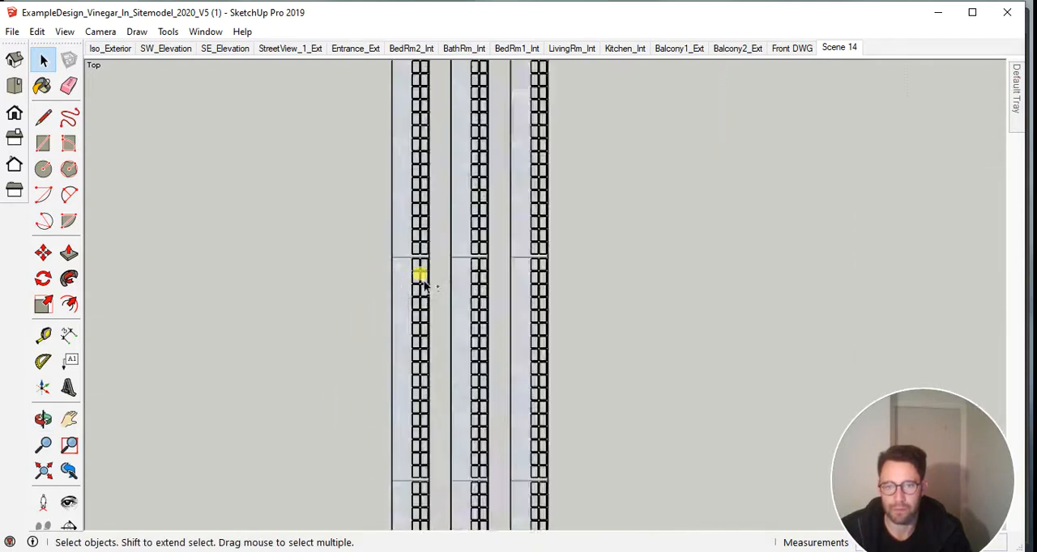
{"action": "scroll", "coordinate": [484, 292], "scroll_direction": "down", "scroll_amount": 2}
{"action": "scroll", "coordinate": [486, 295], "scroll_direction": "down", "scroll_amount": 3}
{"action": "scroll", "coordinate": [498, 307], "scroll_direction": "up", "scroll_amount": 2}
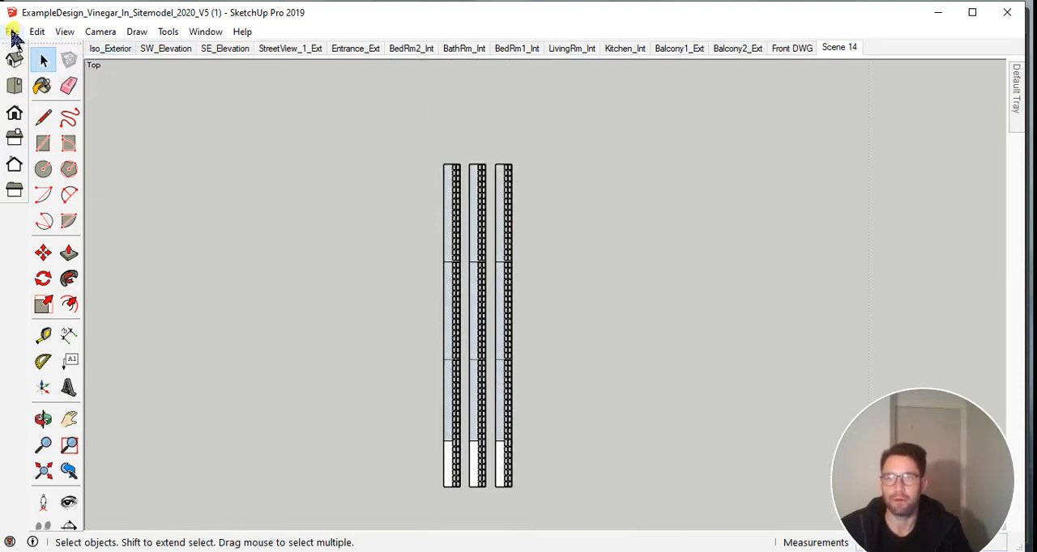
Measure the width of the leftmost gridded strip along its upper edge with the Tape Measure.
{"action": "key", "text": "m"}
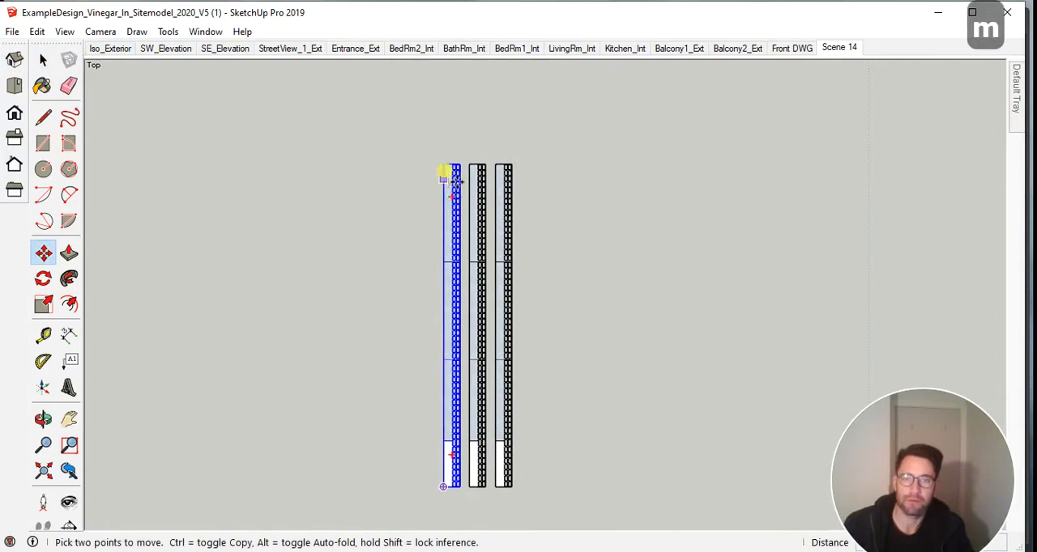
{"action": "key", "text": "t"}
{"action": "scroll", "coordinate": [463, 166], "scroll_direction": "up", "scroll_amount": 5}
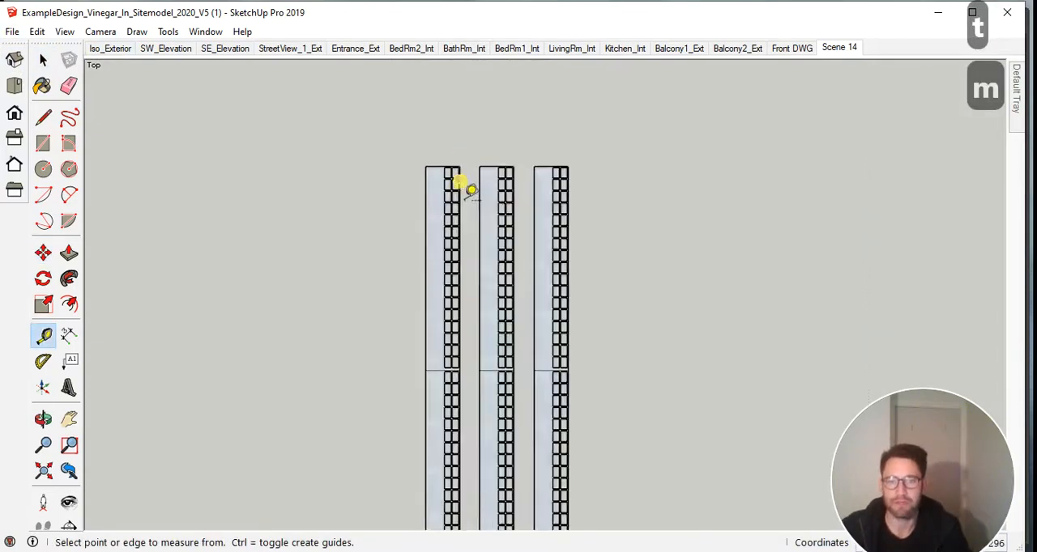
{"action": "left_click", "coordinate": [372, 173]}
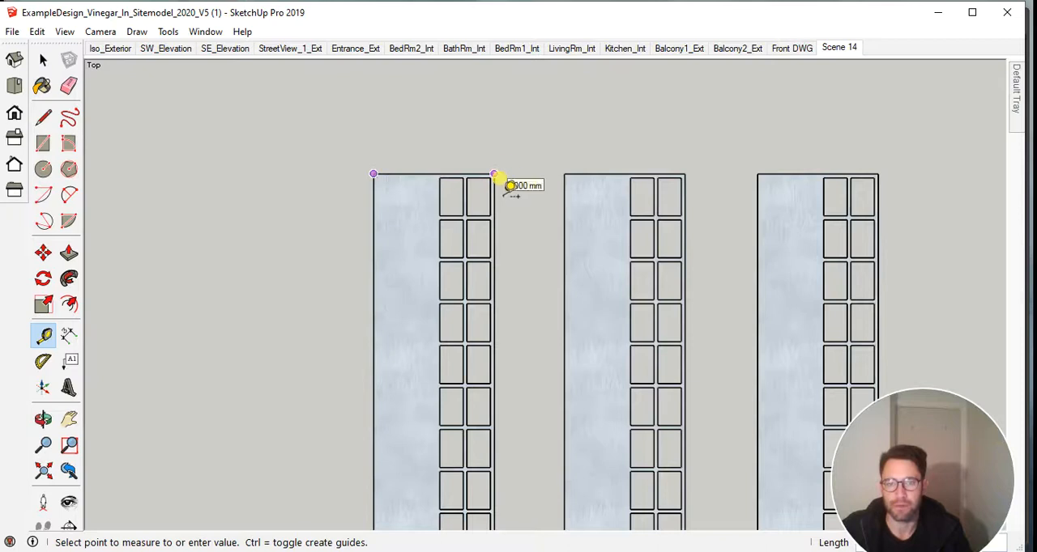
{"action": "scroll", "coordinate": [600, 203], "scroll_direction": "down", "scroll_amount": 2}
{"action": "scroll", "coordinate": [572, 208], "scroll_direction": "up", "scroll_amount": 3}
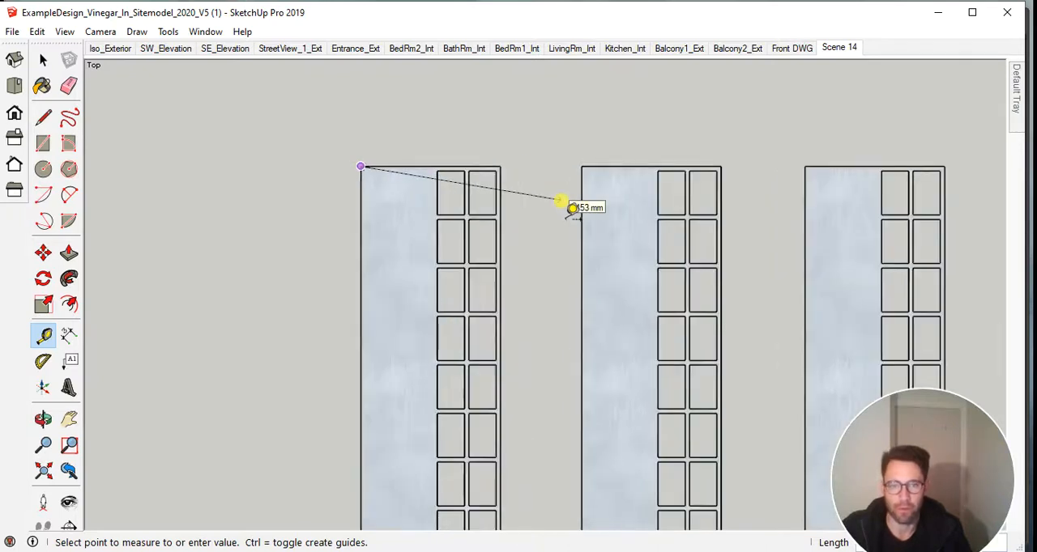
{"action": "key", "text": "Escape"}
{"action": "scroll", "coordinate": [566, 208], "scroll_direction": "down", "scroll_amount": 4}
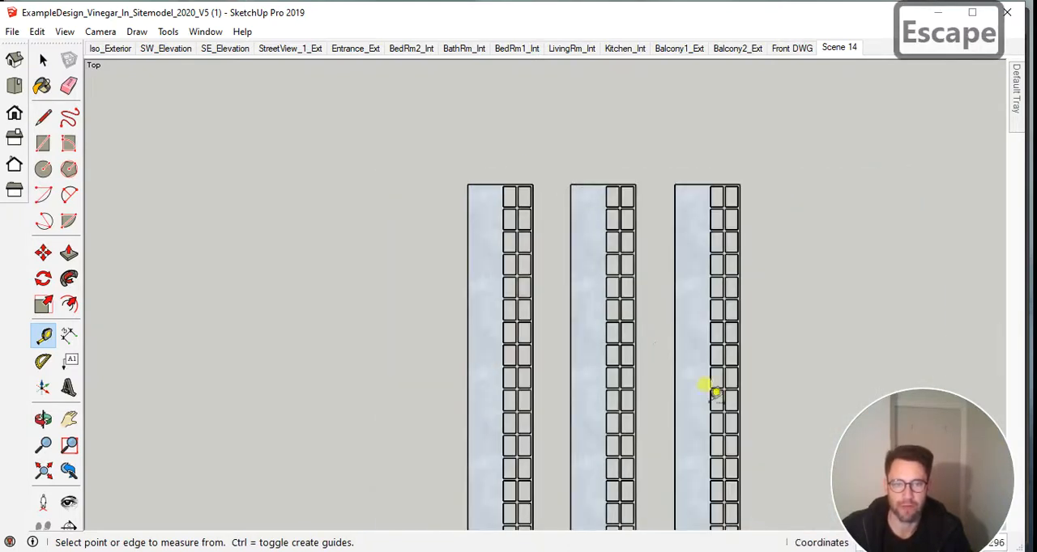
{"action": "key", "text": "Escape"}
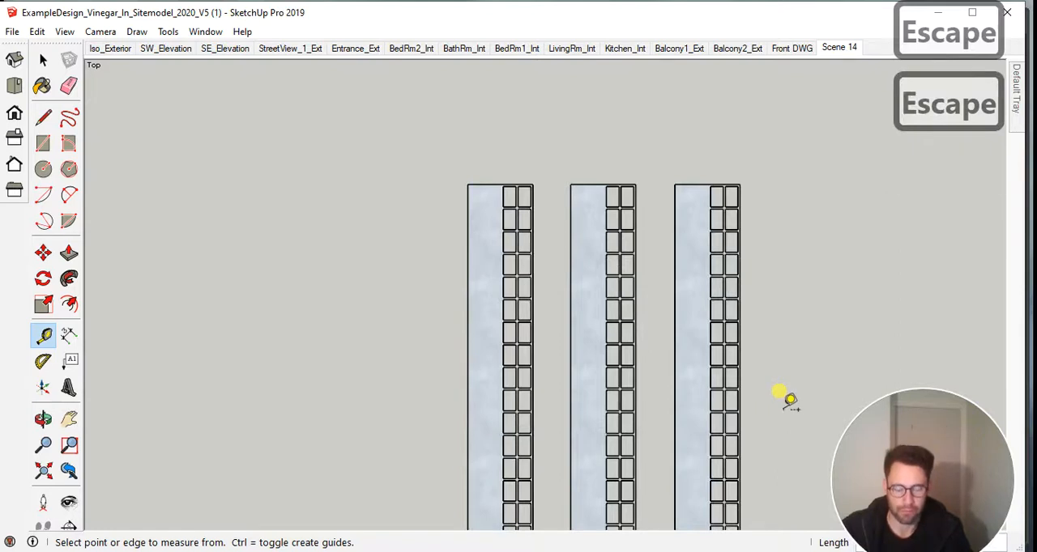
{"action": "key", "text": "space"}
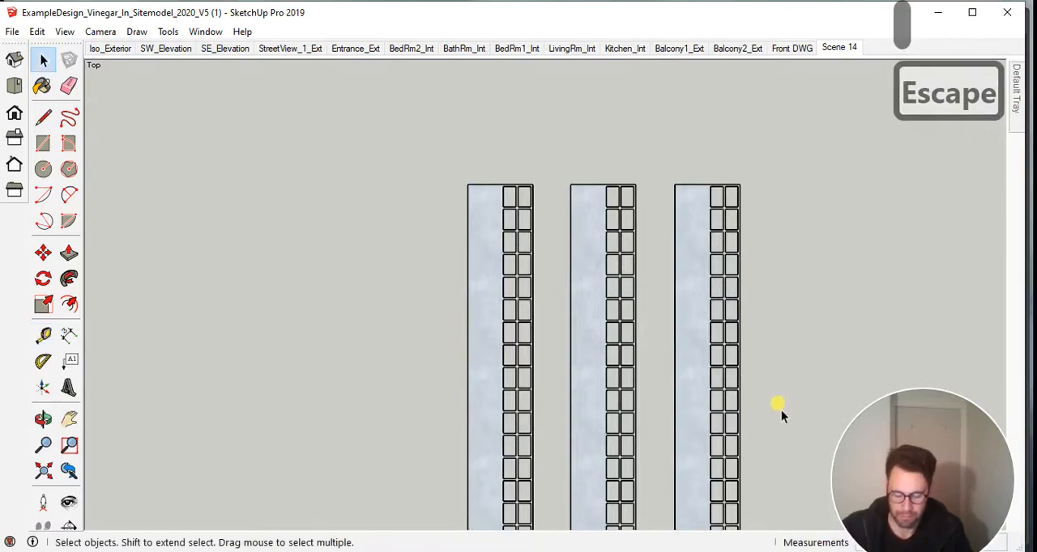
Frame the three gridded strips completely in the top view and set the camera to Parallel Projection.
{"action": "key", "text": "h"}
{"action": "left_click_drag", "start_coordinate": [784, 412], "coordinate": [567, 283]}
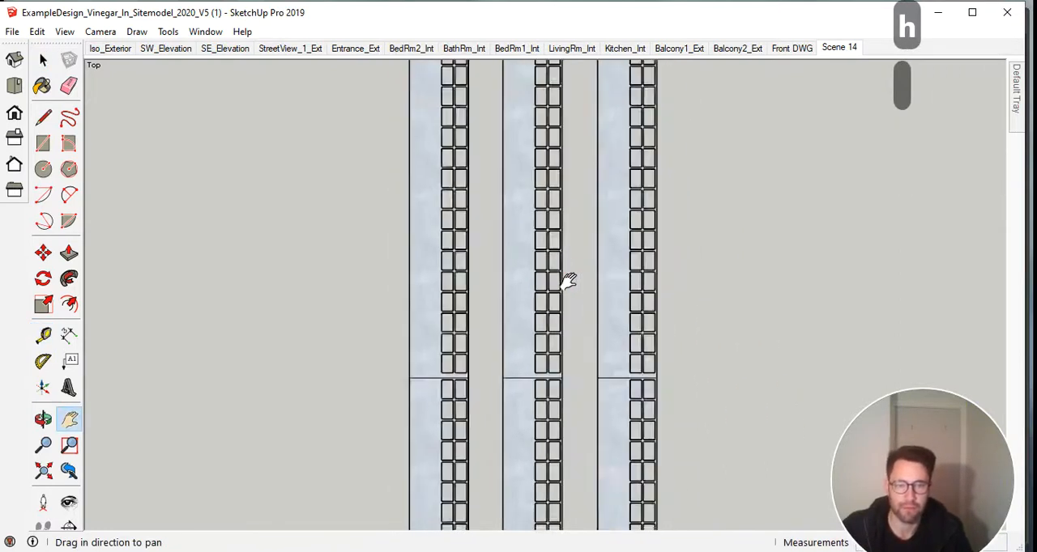
{"action": "scroll", "coordinate": [567, 283], "scroll_direction": "down", "scroll_amount": 3}
{"action": "scroll", "coordinate": [576, 348], "scroll_direction": "down", "scroll_amount": 2}
{"action": "left_click_drag", "start_coordinate": [614, 433], "coordinate": [564, 298]}
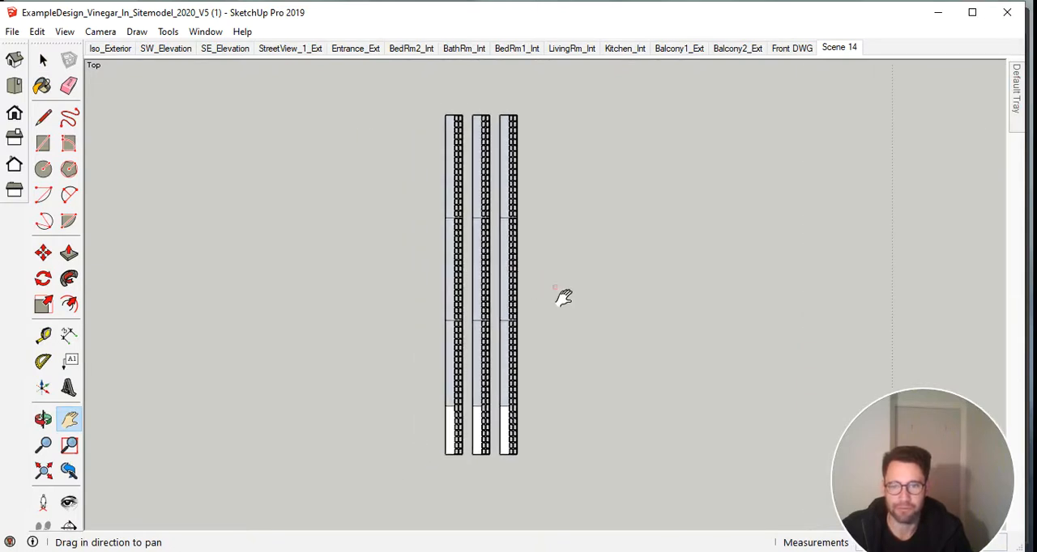
{"action": "scroll", "coordinate": [492, 251], "scroll_direction": "up", "scroll_amount": 1}
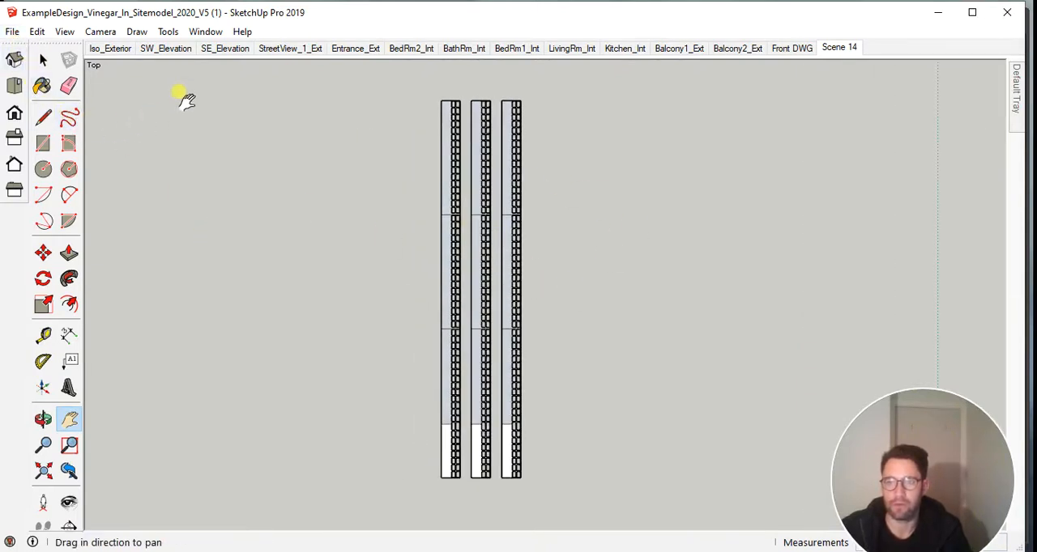
{"action": "left_click", "coordinate": [94, 32]}
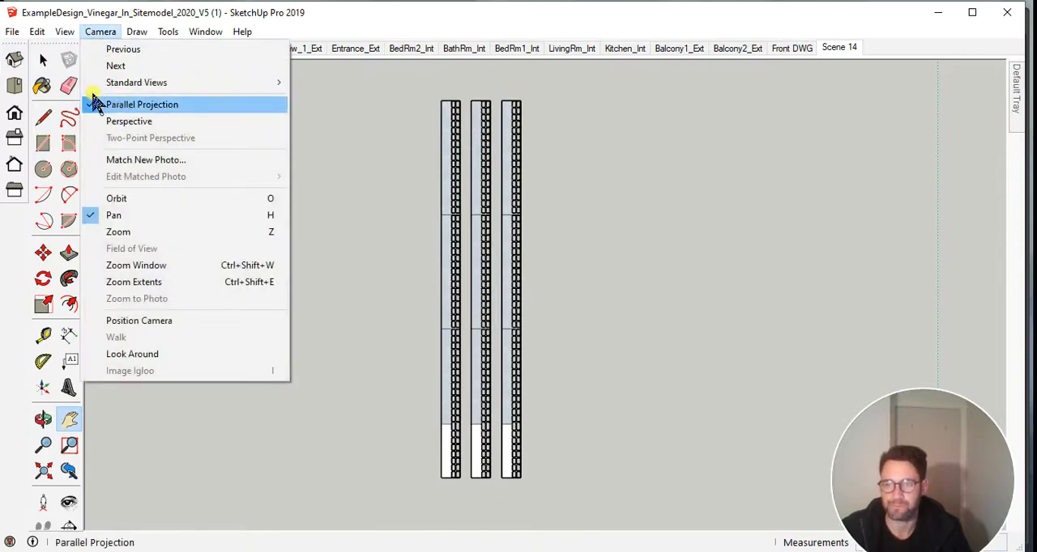
{"action": "left_click", "coordinate": [95, 101]}
Start a 2D graphic export as an AutoCAD DWG file named ExampleDesign_Vinegar_In_Sitemodel_2020_V5-Rev10.
{"action": "left_click", "coordinate": [13, 35]}
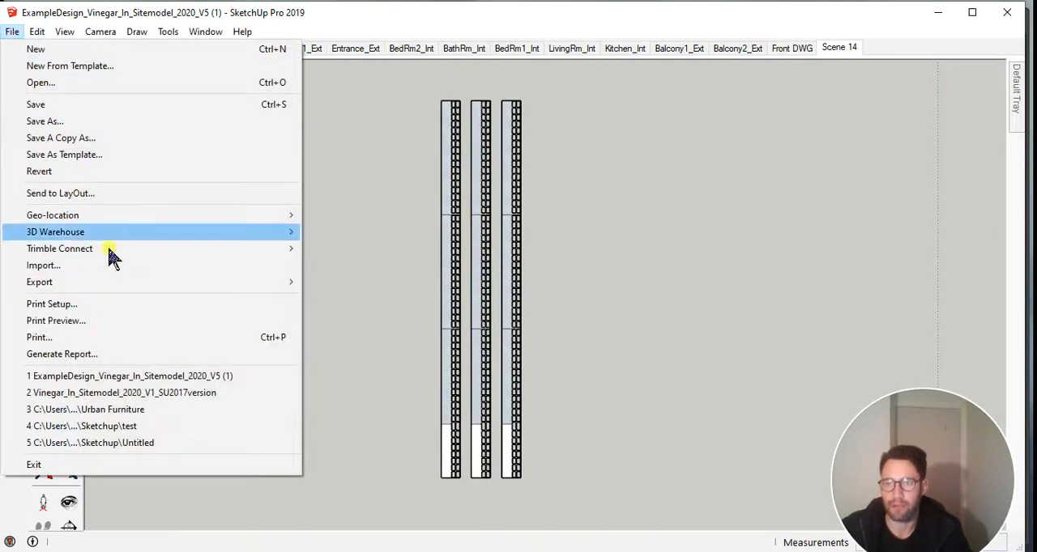
{"action": "mouse_move", "coordinate": [132, 282]}
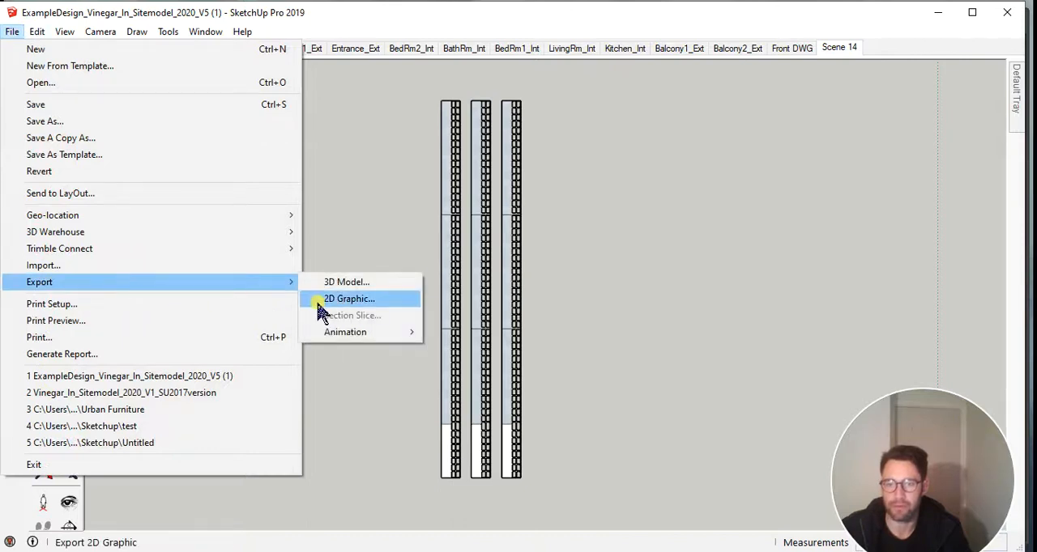
{"action": "left_click", "coordinate": [318, 300]}
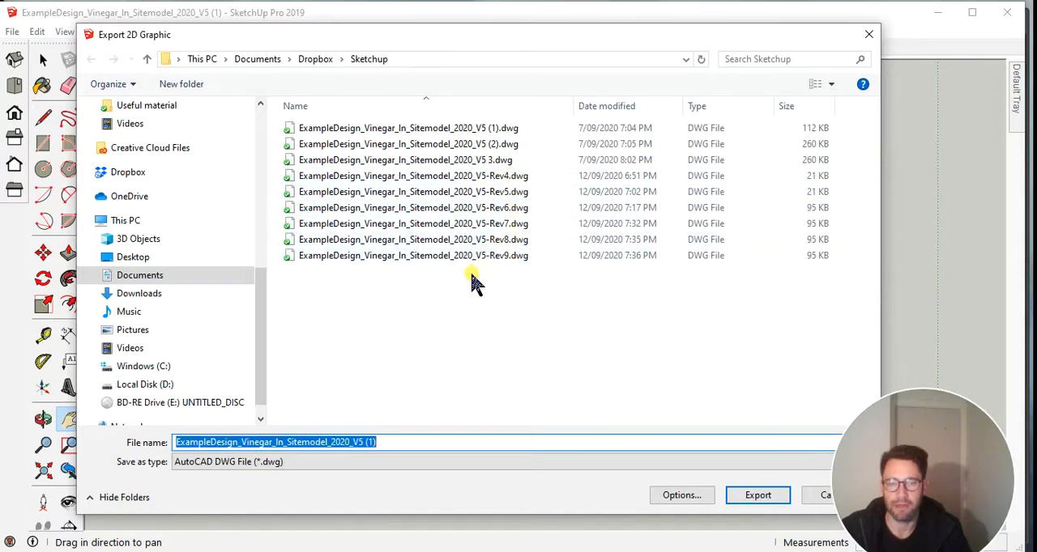
{"action": "left_click", "coordinate": [496, 264]}
{"action": "double_click", "coordinate": [394, 455]}
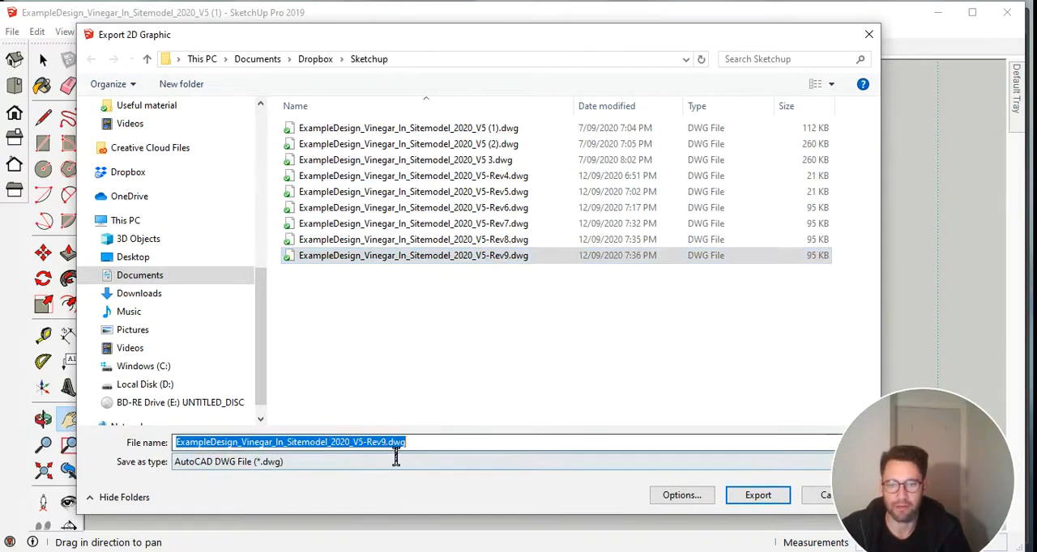
{"action": "left_click_drag", "start_coordinate": [382, 455], "coordinate": [478, 457]}
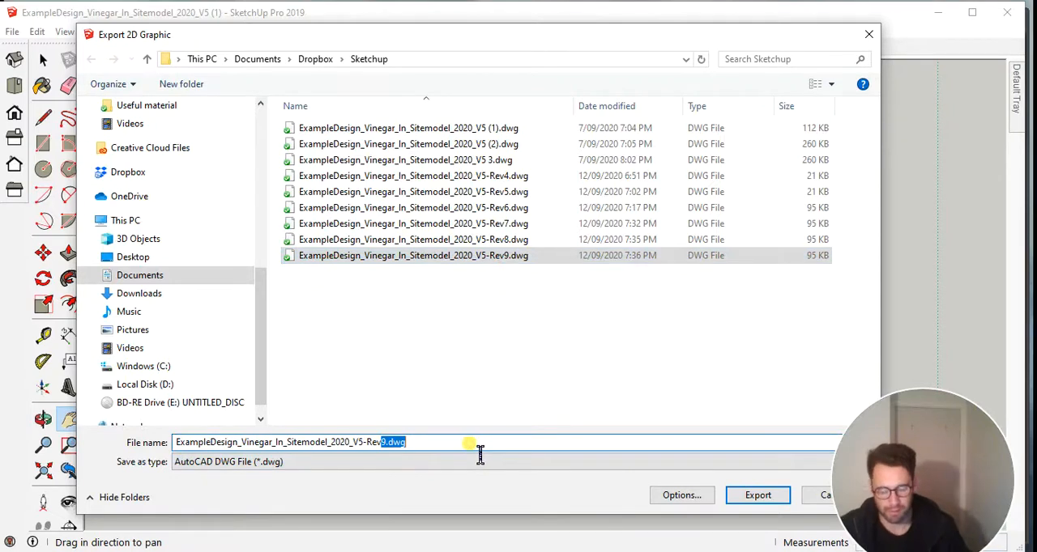
{"action": "type", "text": "10"}
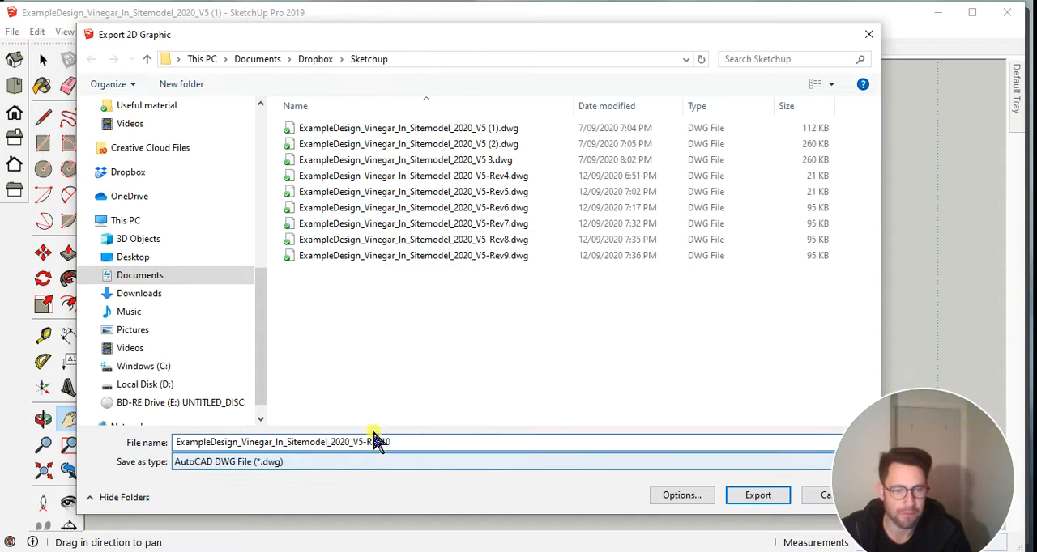
Turn off Full Scale in the DWG options, set the drawing width to 483.36 mm and export the file.
{"action": "left_click", "coordinate": [696, 497]}
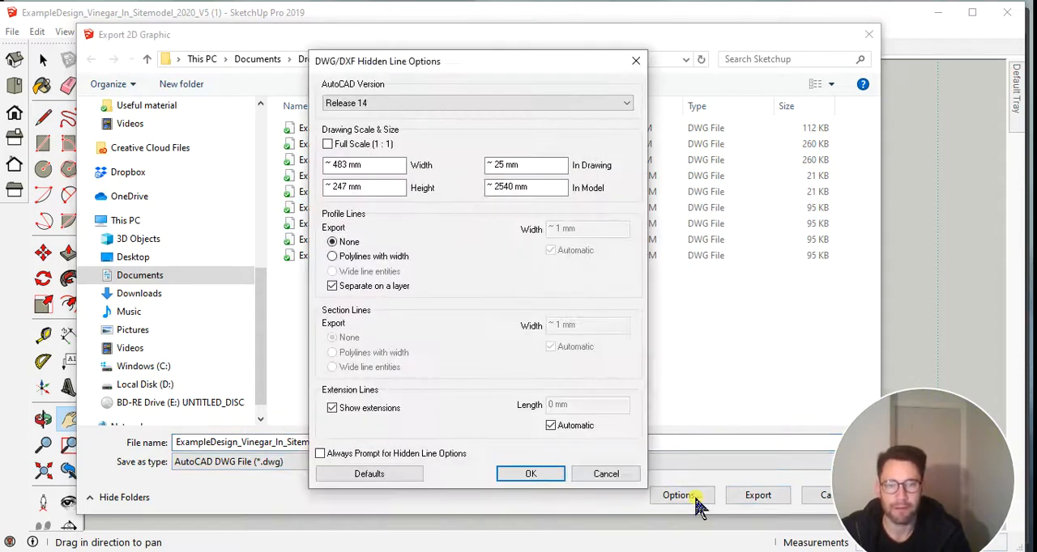
{"action": "left_click", "coordinate": [332, 144]}
{"action": "left_click", "coordinate": [332, 144]}
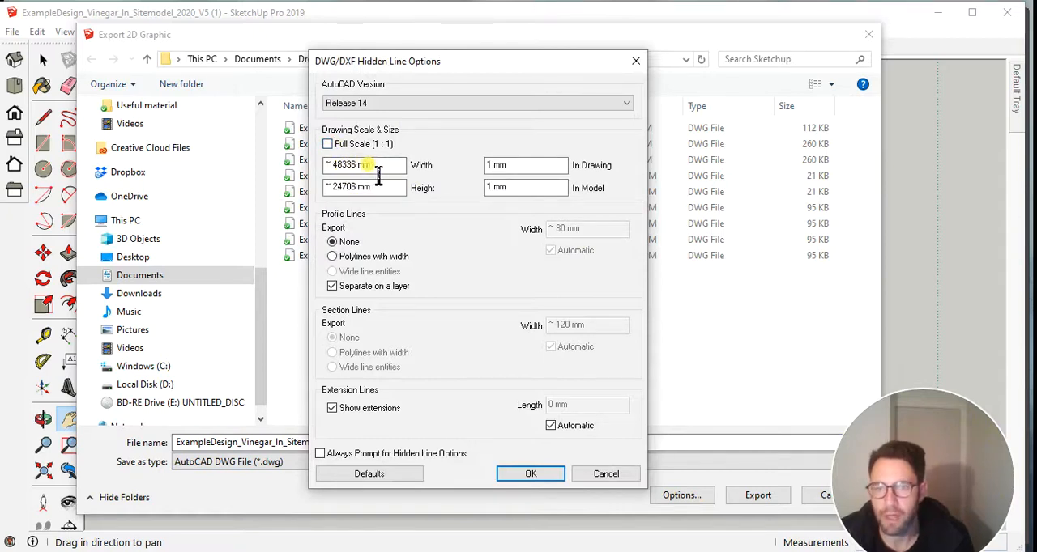
{"action": "left_click", "coordinate": [344, 165]}
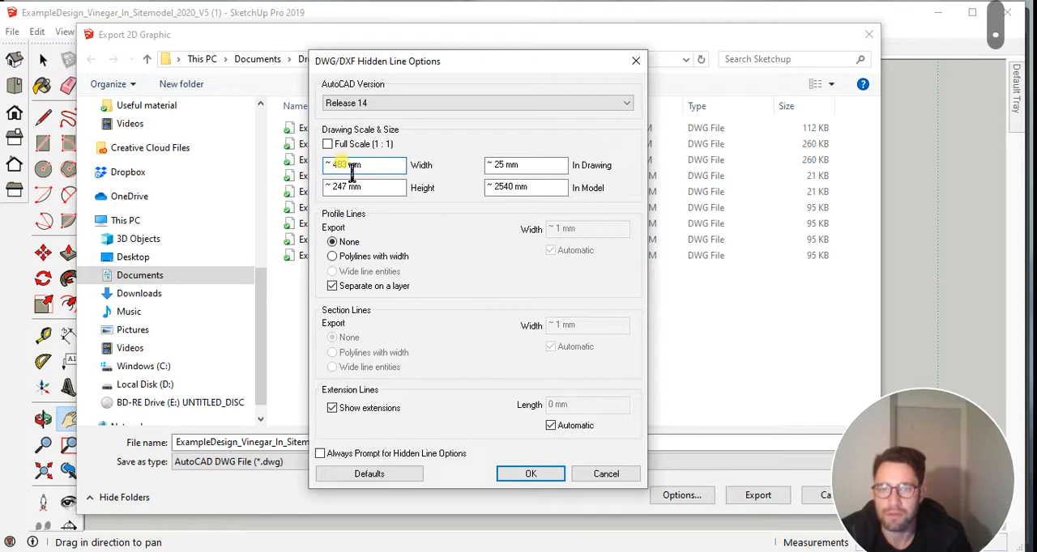
{"action": "left_click", "coordinate": [346, 167]}
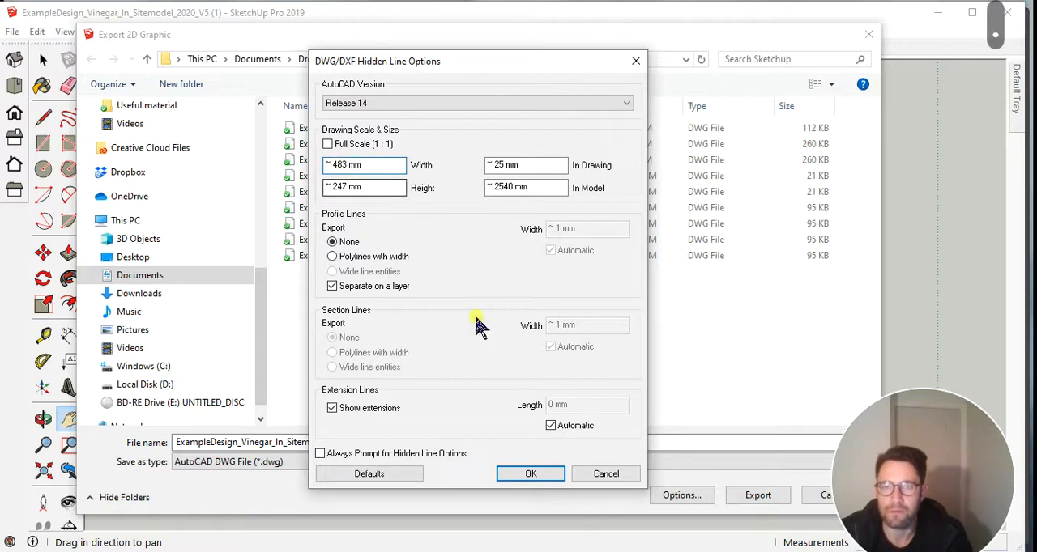
{"action": "left_click", "coordinate": [549, 477]}
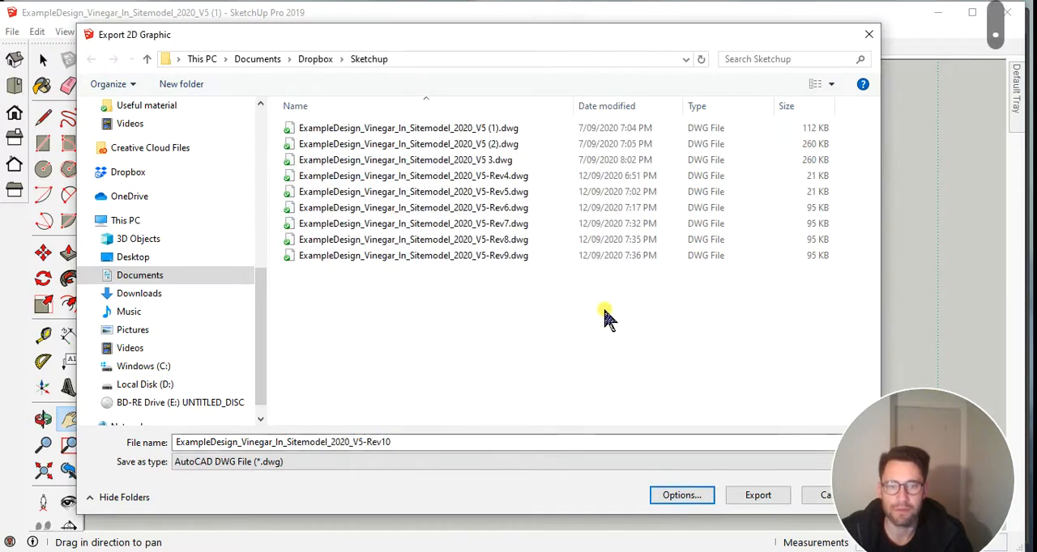
{"action": "left_click", "coordinate": [760, 497]}
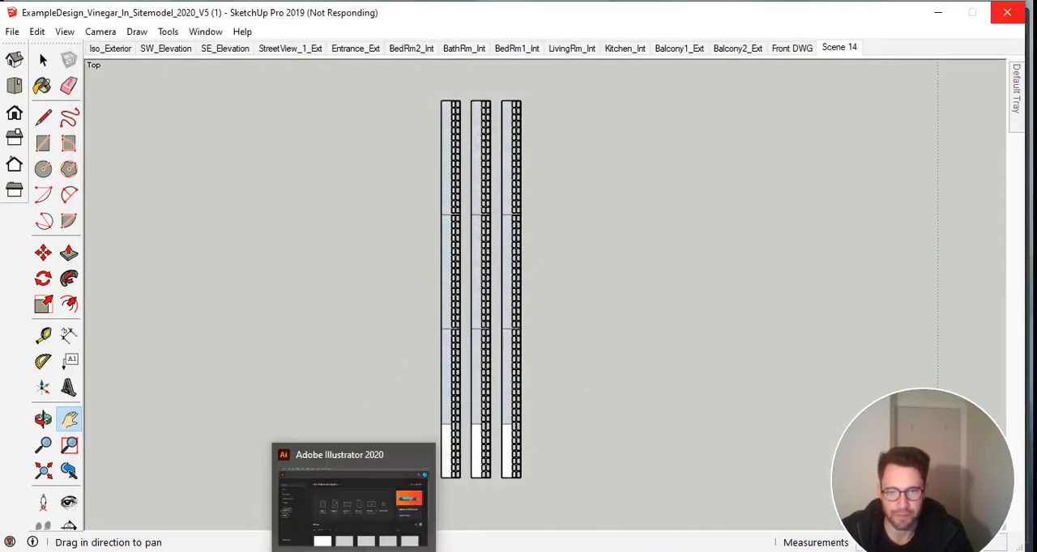
Switch to Adobe Illustrator and open the Laser Cutting Template RGB file with its whole artboard in view.
{"action": "left_click", "coordinate": [354, 550]}
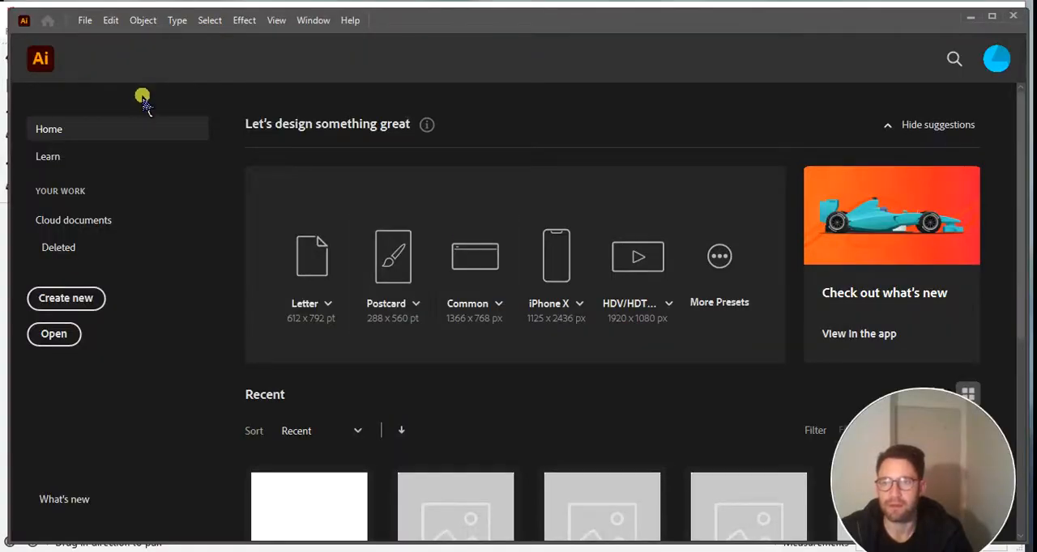
{"action": "left_click", "coordinate": [84, 20]}
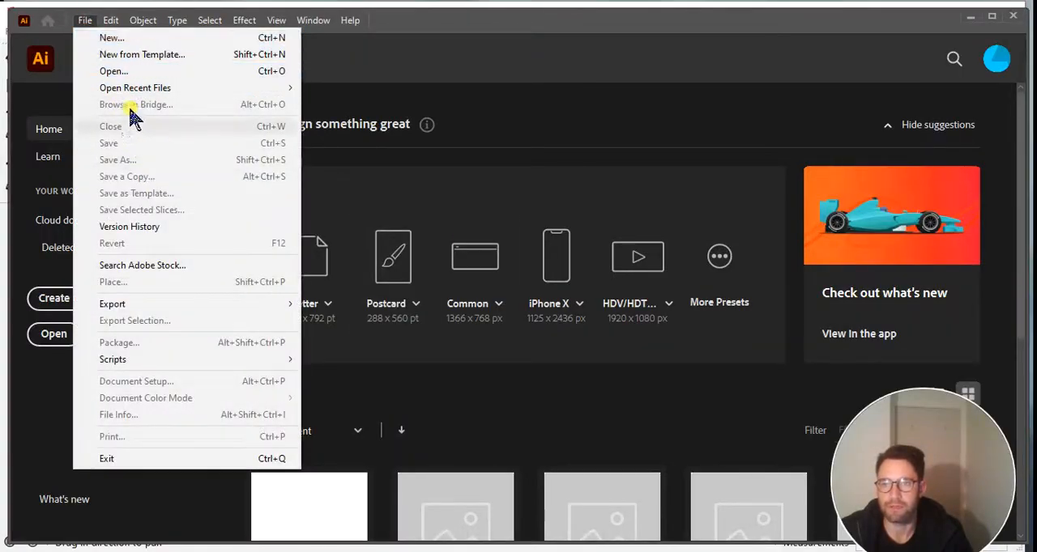
{"action": "left_click", "coordinate": [113, 71]}
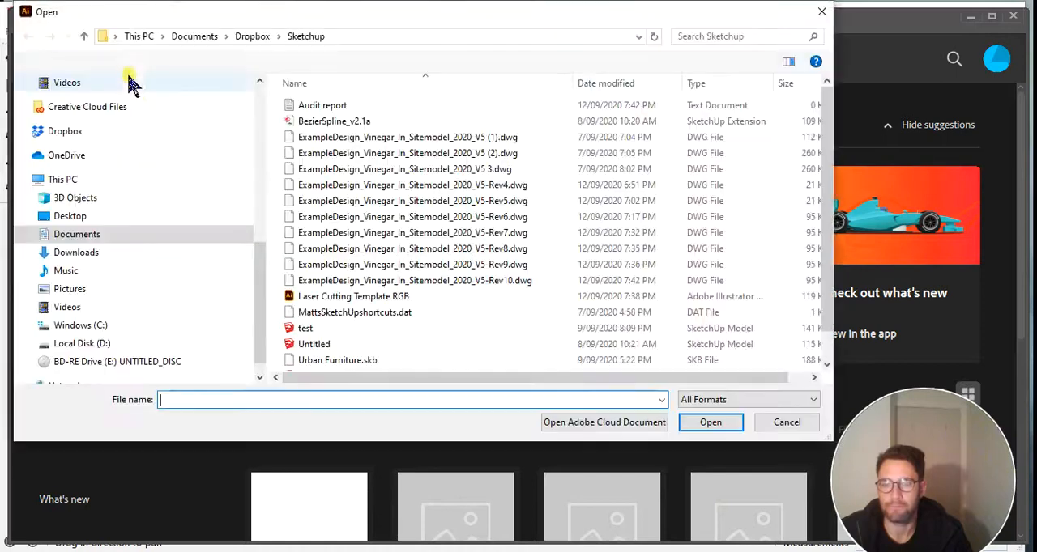
{"action": "left_click", "coordinate": [381, 297]}
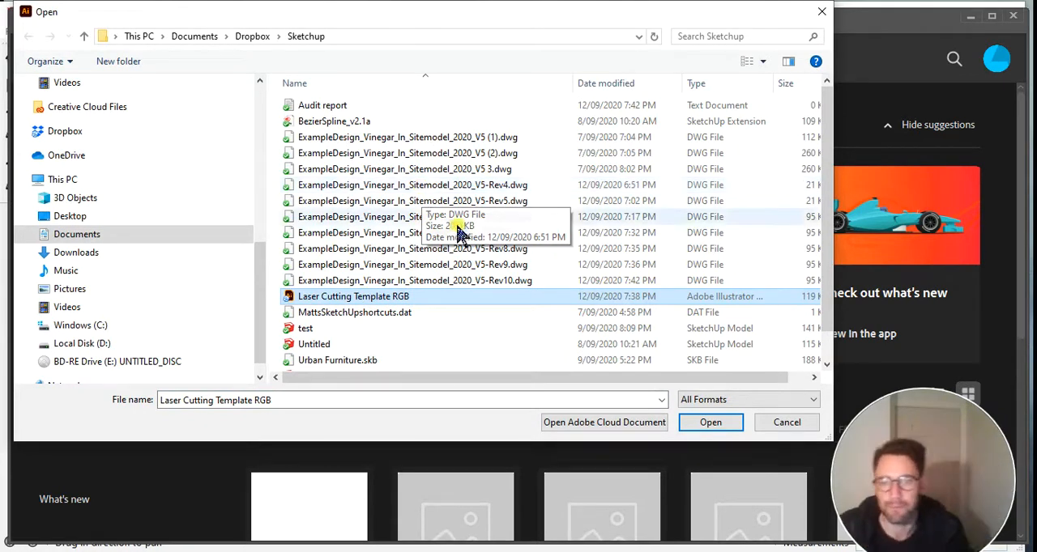
{"action": "left_click", "coordinate": [723, 429]}
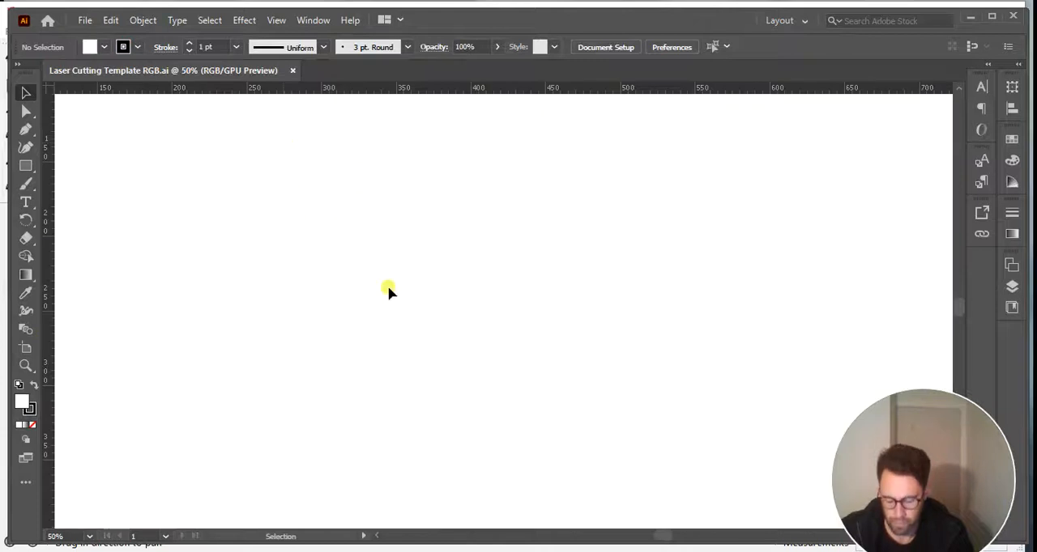
{"action": "scroll", "coordinate": [368, 264], "scroll_direction": "down", "scroll_amount": 4, "text": "alt"}
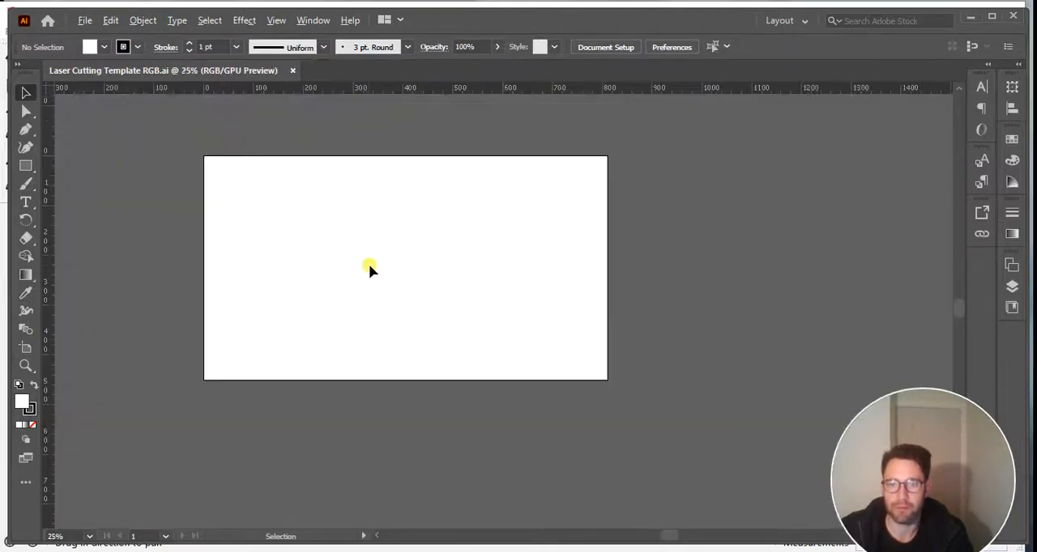
{"action": "scroll", "coordinate": [281, 166], "scroll_direction": "up", "scroll_amount": 2, "text": "alt"}
{"action": "scroll", "coordinate": [280, 174], "scroll_direction": "up", "scroll_amount": 1, "text": "alt"}
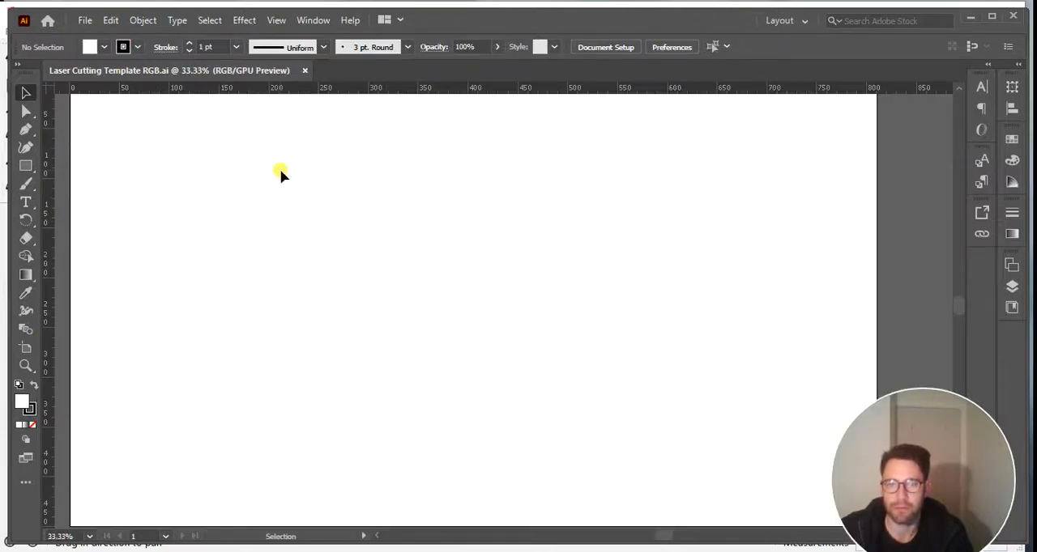
{"action": "scroll", "coordinate": [299, 203], "scroll_direction": "down", "scroll_amount": 1, "text": "alt"}
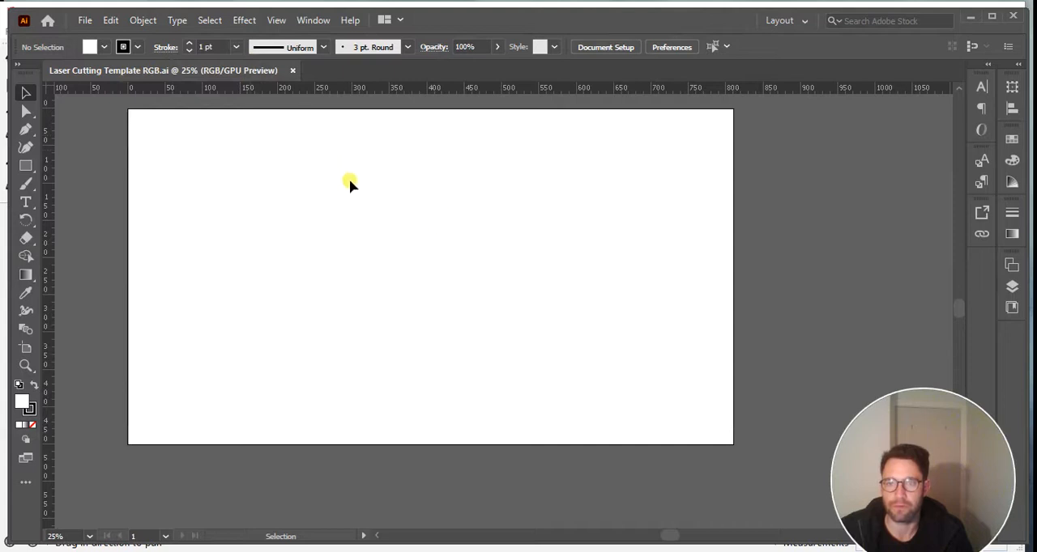
{"action": "left_click", "coordinate": [85, 21]}
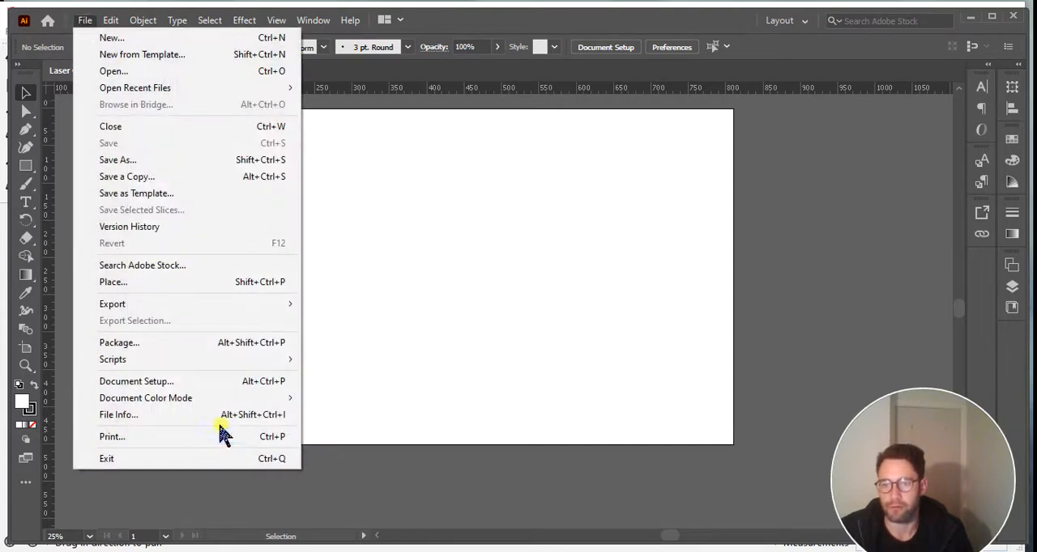
{"action": "left_click", "coordinate": [485, 290]}
{"action": "left_click", "coordinate": [85, 20]}
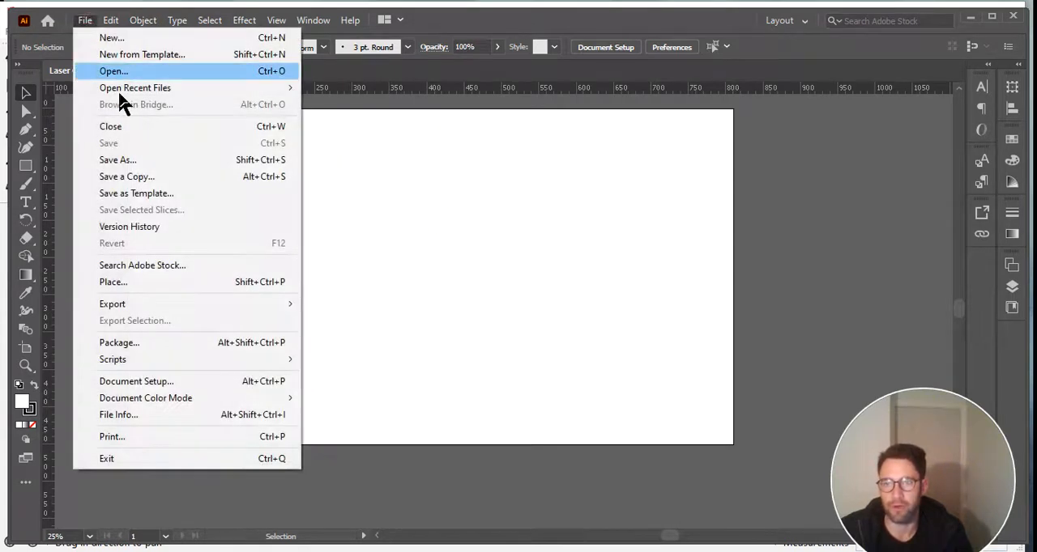
{"action": "left_click", "coordinate": [496, 206]}
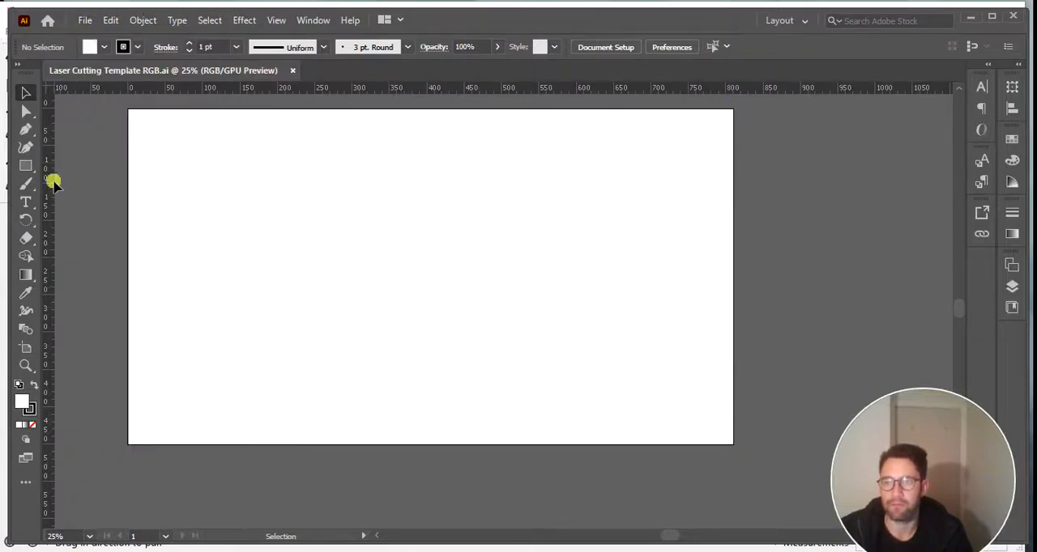
Open the exported drawing ExampleDesign_Vinegar_In_Sitemodel_2020_V5-Rev10.dwg from the Sketchup folder.
{"action": "left_click", "coordinate": [83, 21]}
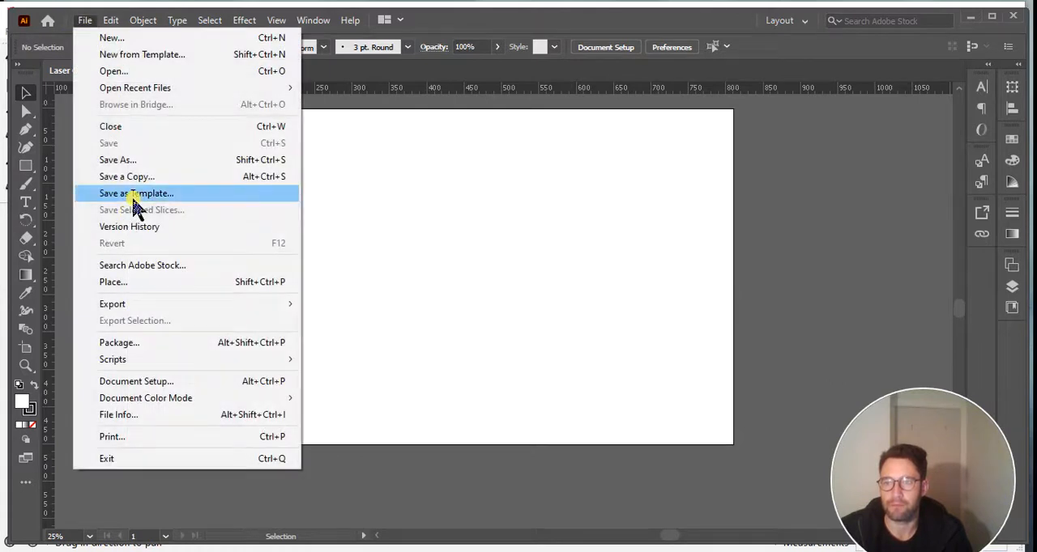
{"action": "left_click", "coordinate": [134, 71]}
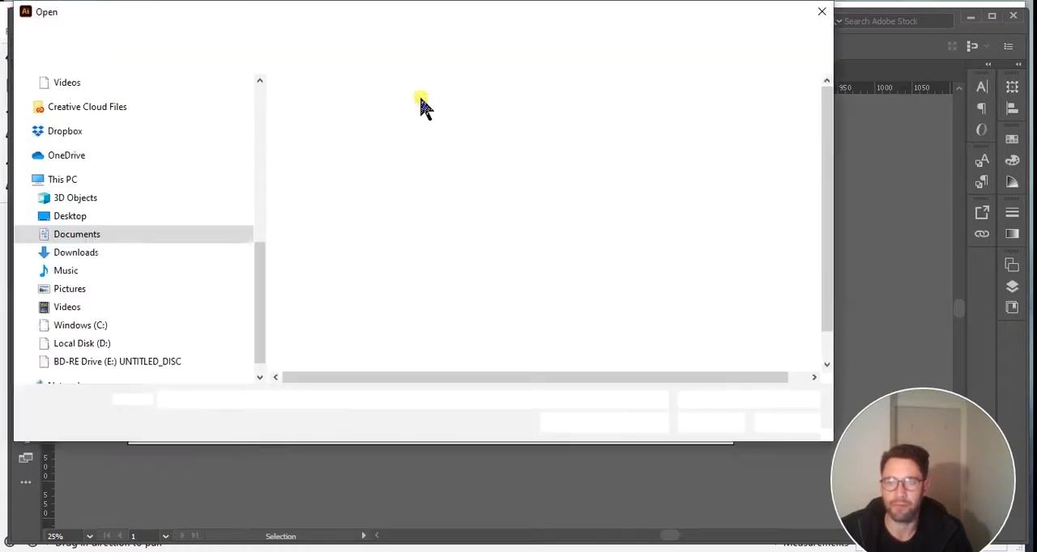
{"action": "left_click", "coordinate": [489, 281]}
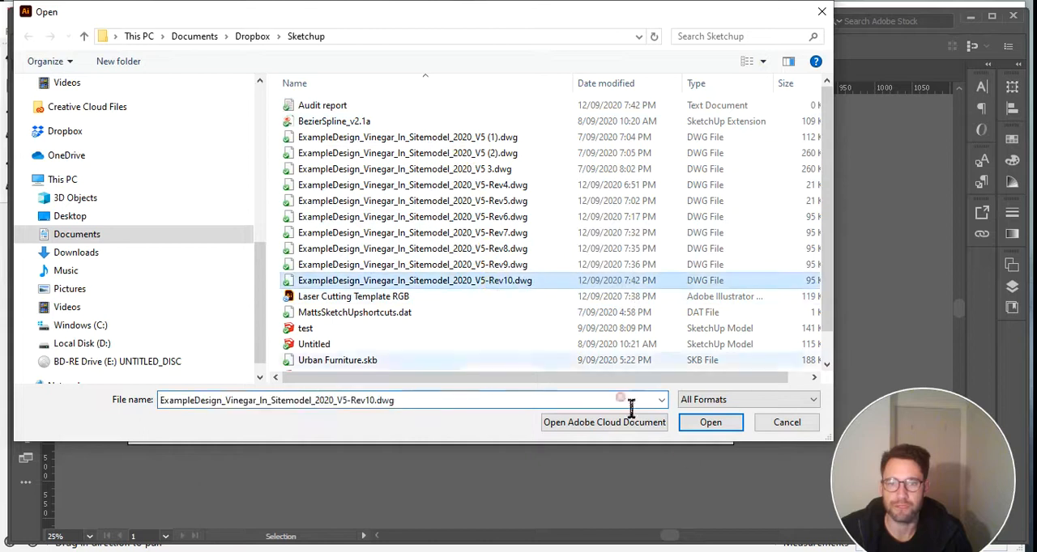
{"action": "left_click", "coordinate": [710, 422]}
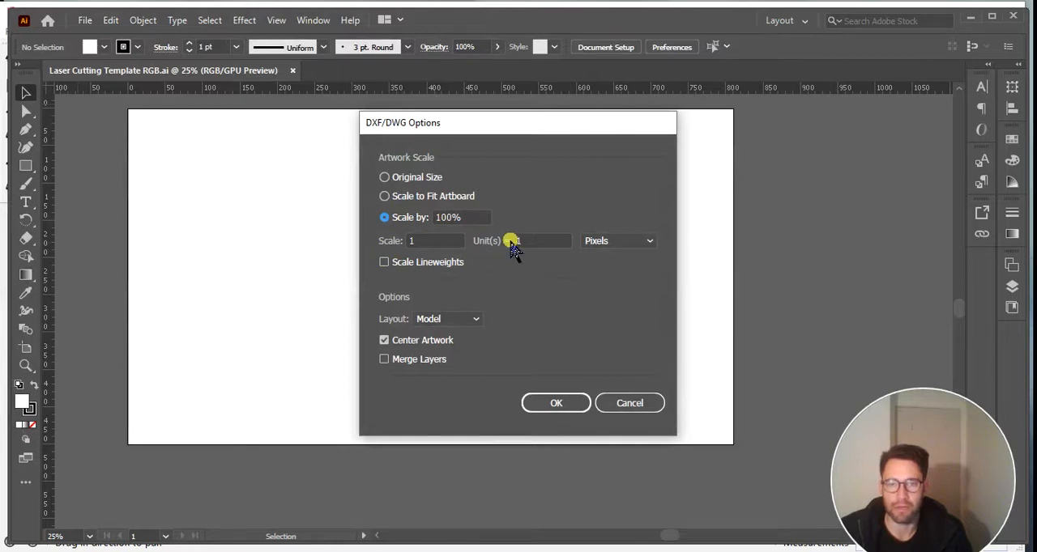
Set the DWG import scale to 1 unit = 1 millimeter and import the drawing.
{"action": "left_click", "coordinate": [609, 247]}
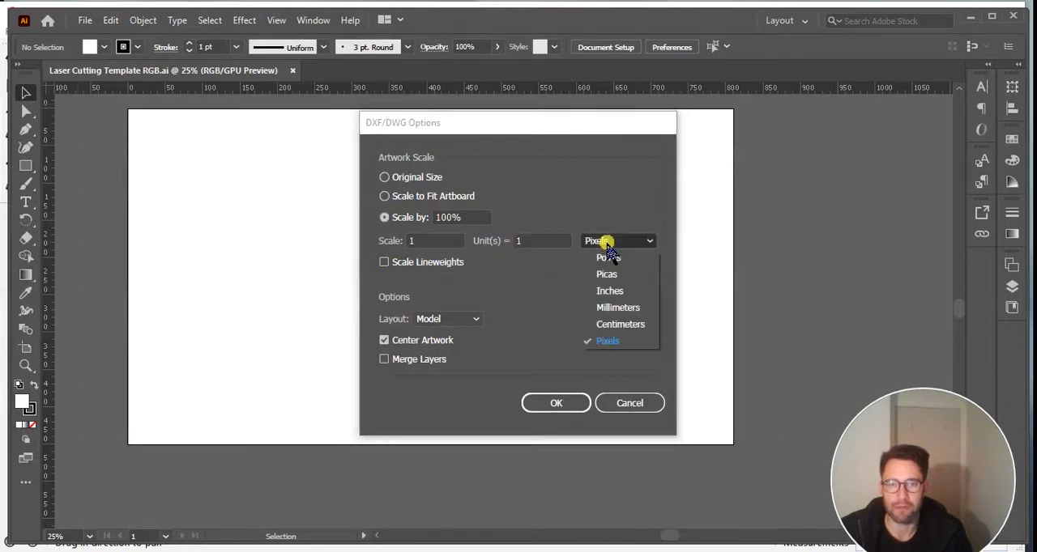
{"action": "left_click", "coordinate": [618, 311]}
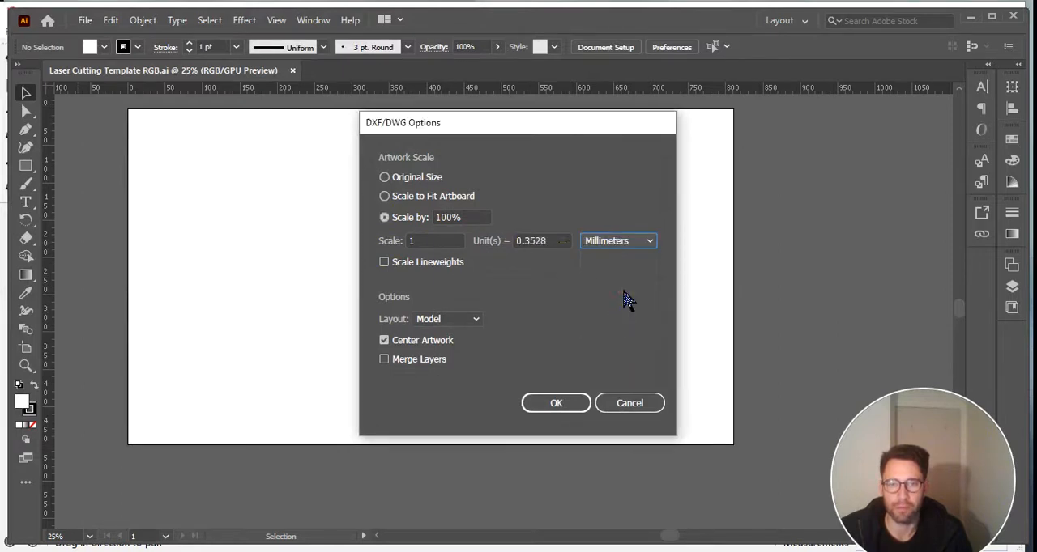
{"action": "left_click_drag", "start_coordinate": [522, 240], "coordinate": [546, 249]}
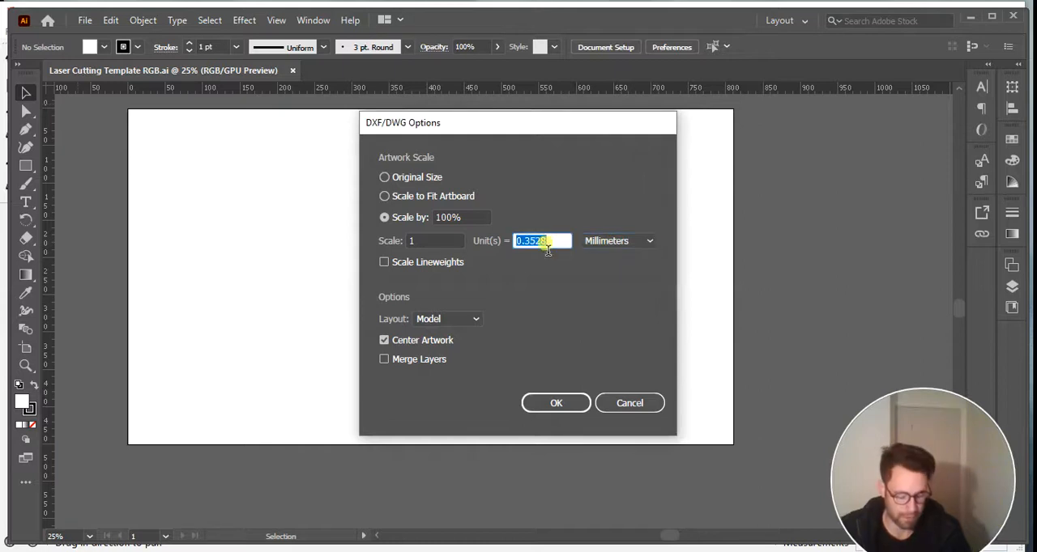
{"action": "type", "text": "1"}
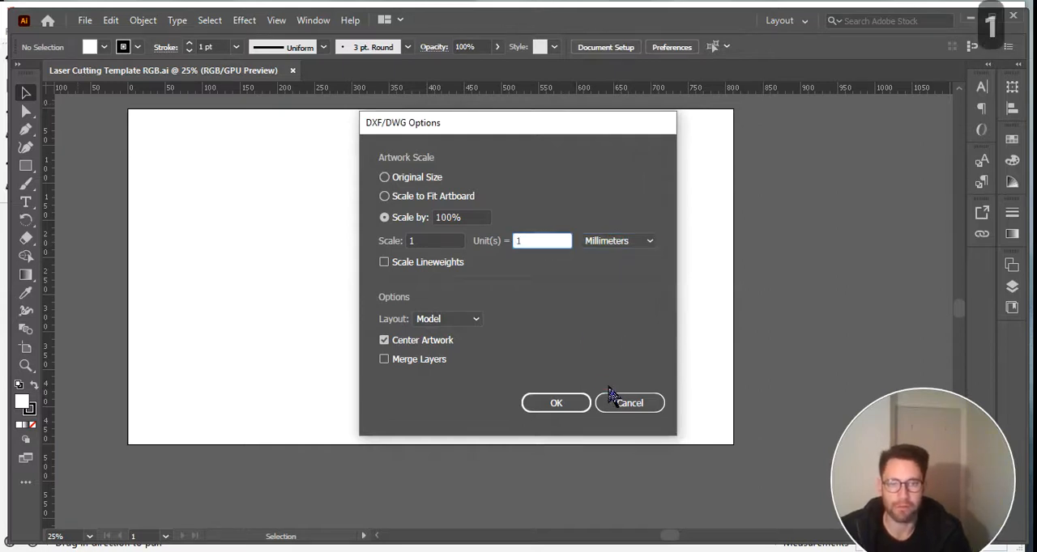
{"action": "left_click", "coordinate": [562, 401]}
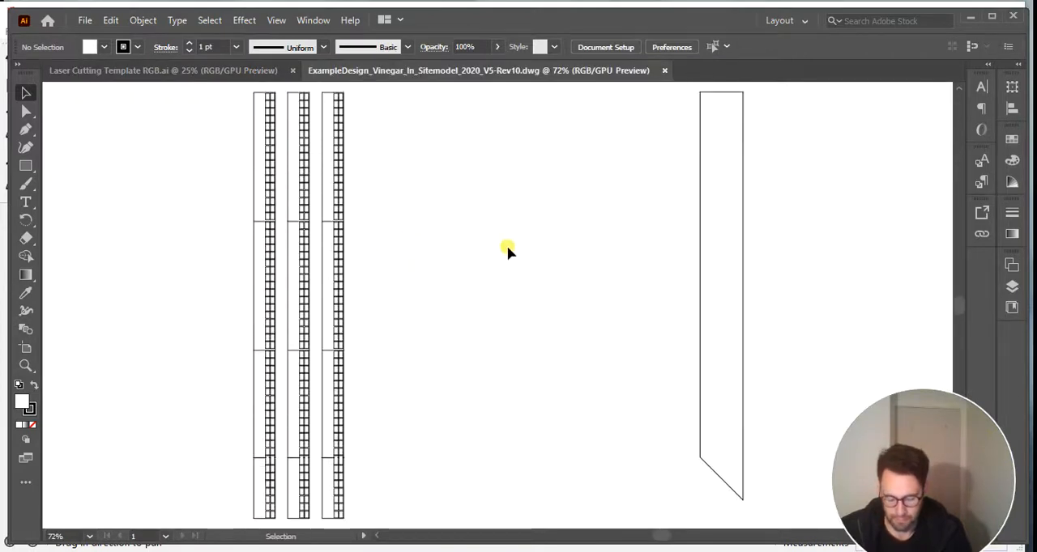
Delete the separate tall outline with the slanted lower end beside the three gridded strips.
{"action": "scroll", "coordinate": [511, 235], "scroll_direction": "down", "scroll_amount": 2, "text": "alt"}
{"action": "left_click_drag", "start_coordinate": [604, 114], "coordinate": [791, 462]}
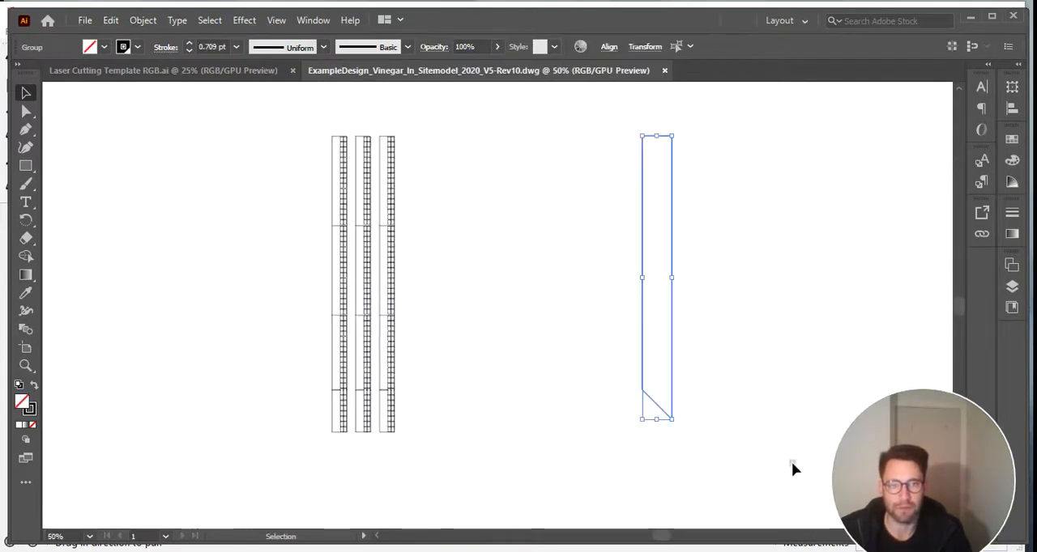
{"action": "key", "text": "Delete"}
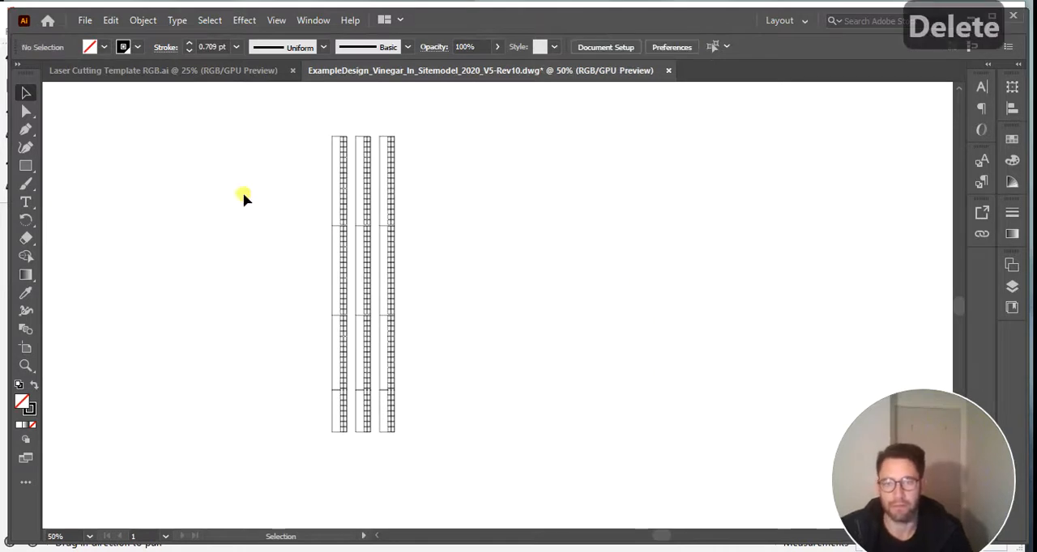
Copy the three gridded strips from the DWG drawing and paste them into the Laser Cutting Template RGB document.
{"action": "scroll", "coordinate": [370, 188], "scroll_direction": "up", "scroll_amount": 3, "text": "alt"}
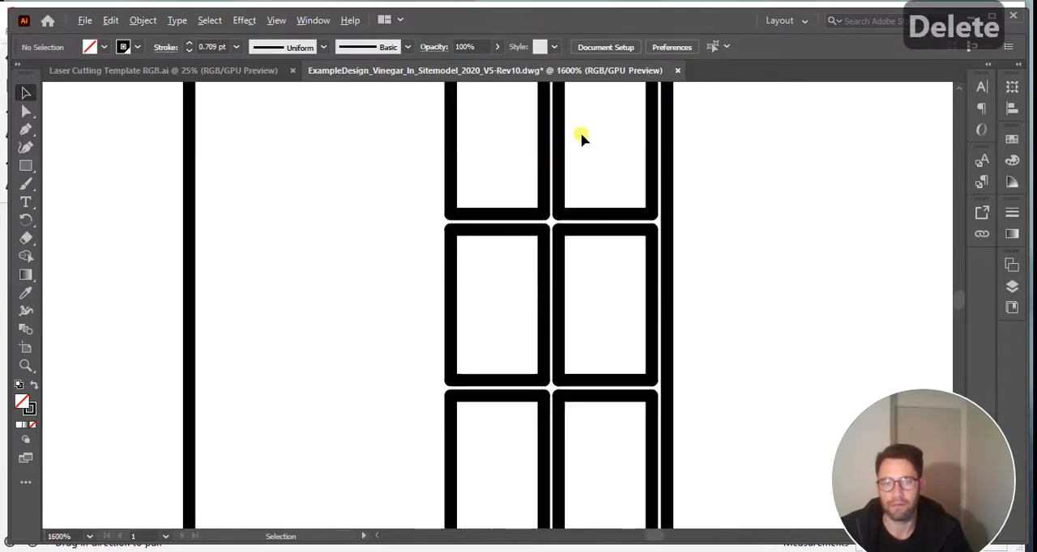
{"action": "scroll", "coordinate": [481, 301], "scroll_direction": "down", "scroll_amount": 8, "text": "alt"}
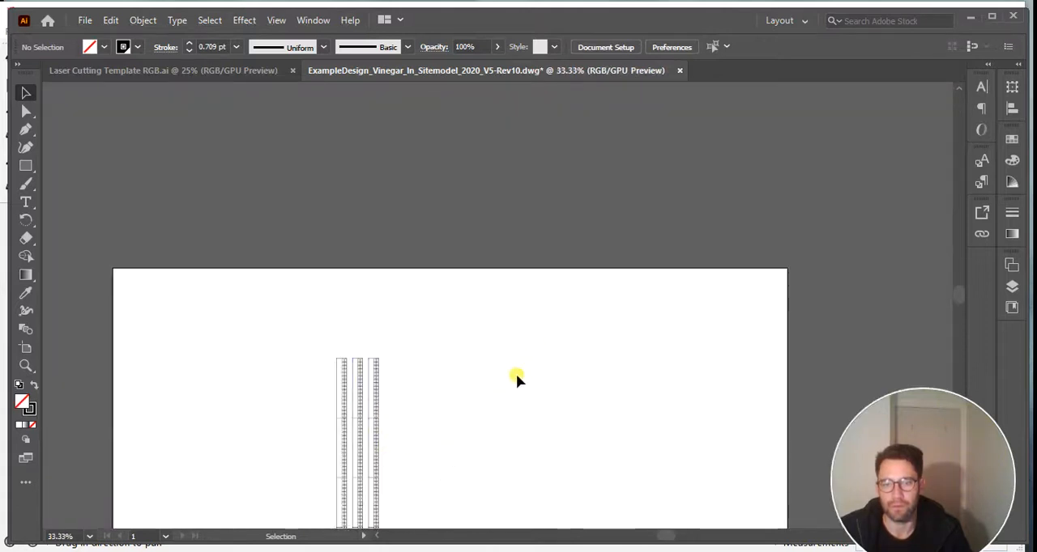
{"action": "scroll", "coordinate": [348, 384], "scroll_direction": "up", "scroll_amount": 5, "text": "alt"}
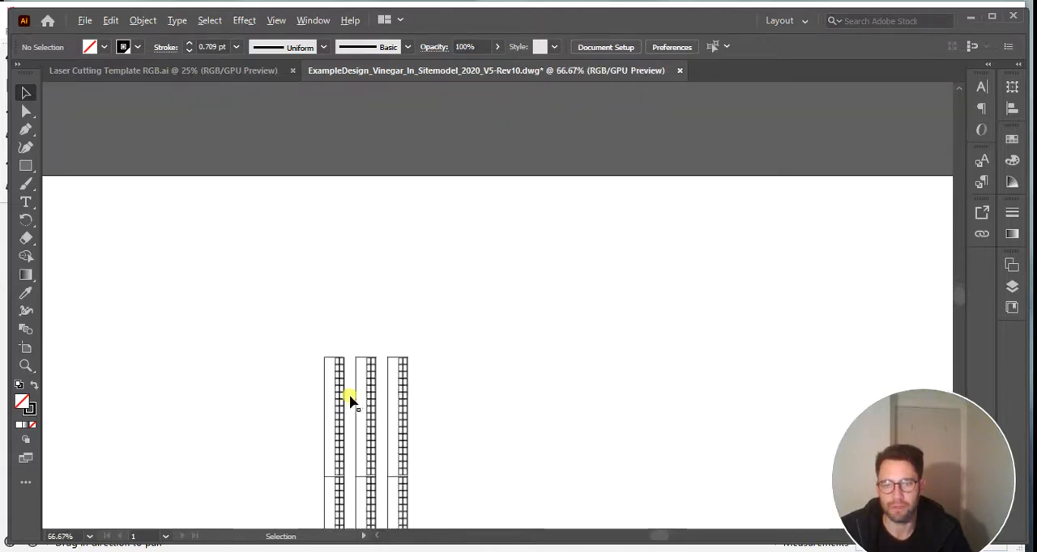
{"action": "scroll", "coordinate": [344, 379], "scroll_direction": "down", "scroll_amount": 5, "text": "alt"}
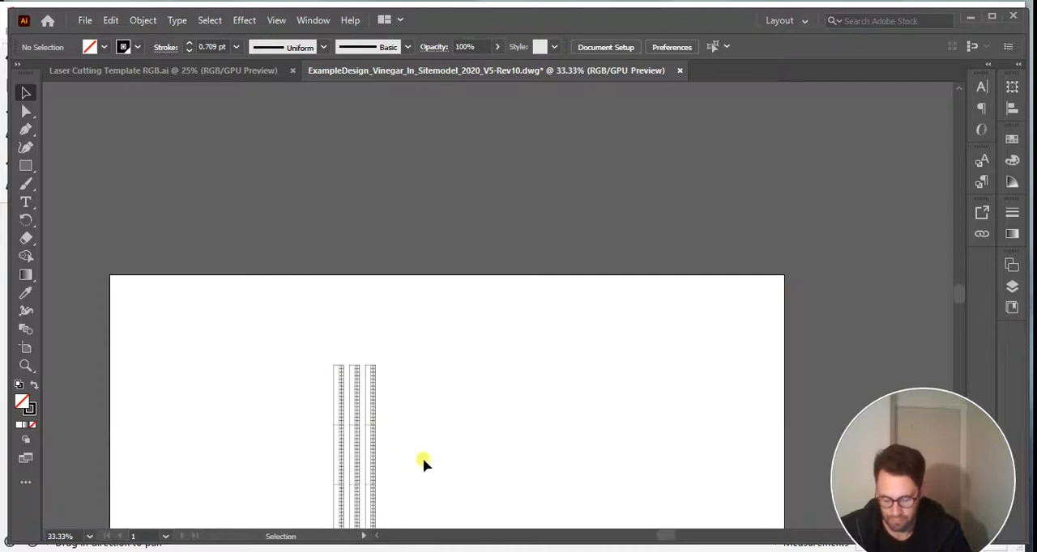
{"action": "left_click_drag", "start_coordinate": [483, 488], "coordinate": [580, 339]}
{"action": "left_click_drag", "start_coordinate": [601, 514], "coordinate": [581, 391]}
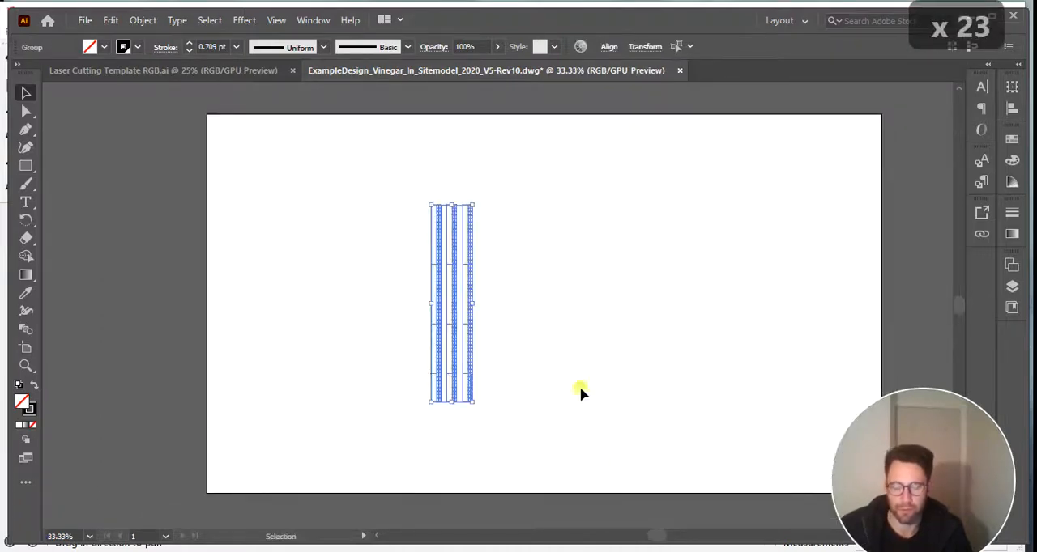
{"action": "key", "text": "ctrl+c"}
{"action": "left_click", "coordinate": [158, 71]}
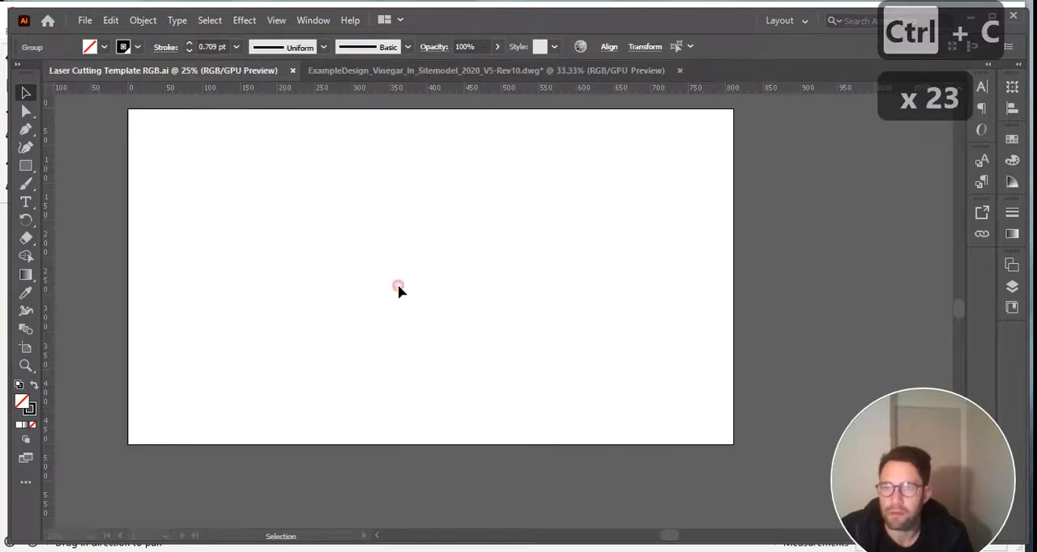
{"action": "key", "text": "ctrl+v"}
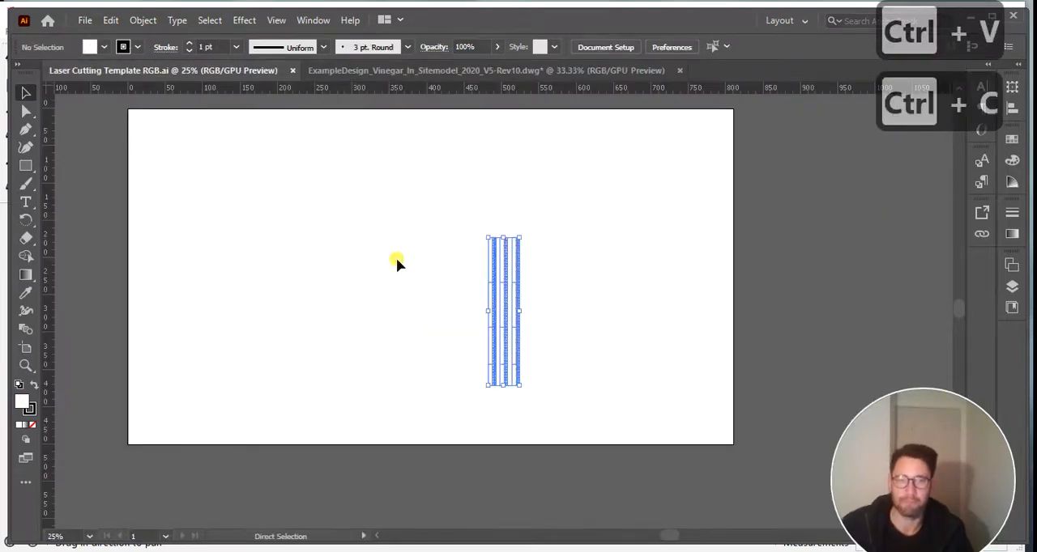
{"action": "left_click", "coordinate": [542, 254]}
{"action": "left_click", "coordinate": [529, 247]}
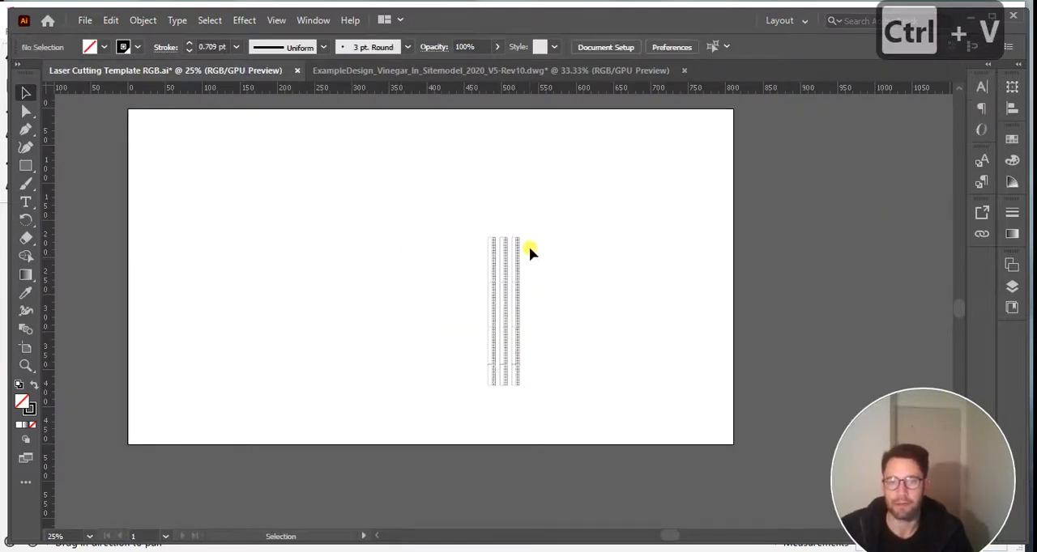
Check the leftmost strip's width by drawing a rectangle across its upper end, and undo the rectangle.
{"action": "scroll", "coordinate": [480, 239], "scroll_direction": "up", "scroll_amount": 3, "text": "alt"}
{"action": "scroll", "coordinate": [541, 238], "scroll_direction": "up", "scroll_amount": 5, "text": "alt"}
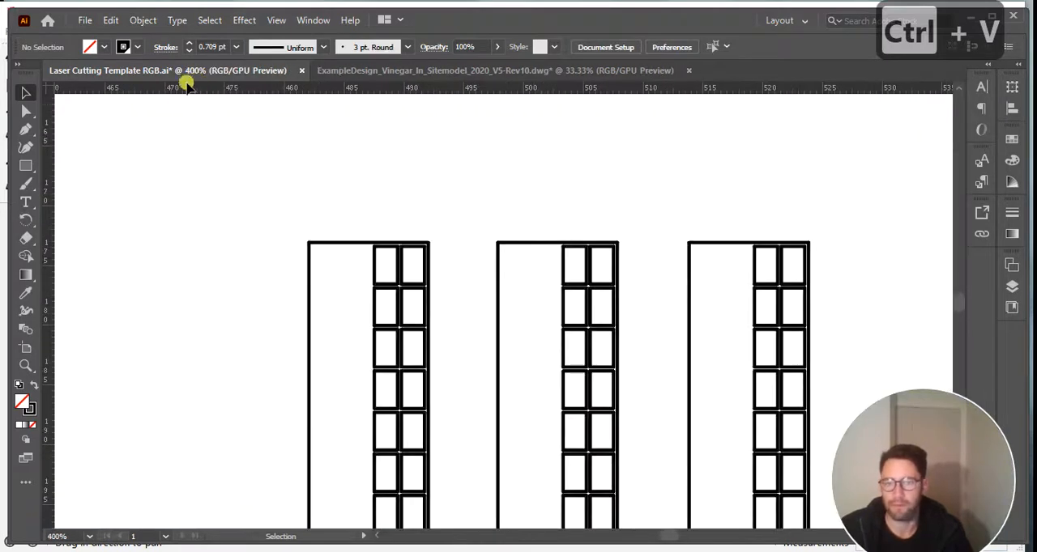
{"action": "left_click", "coordinate": [26, 165]}
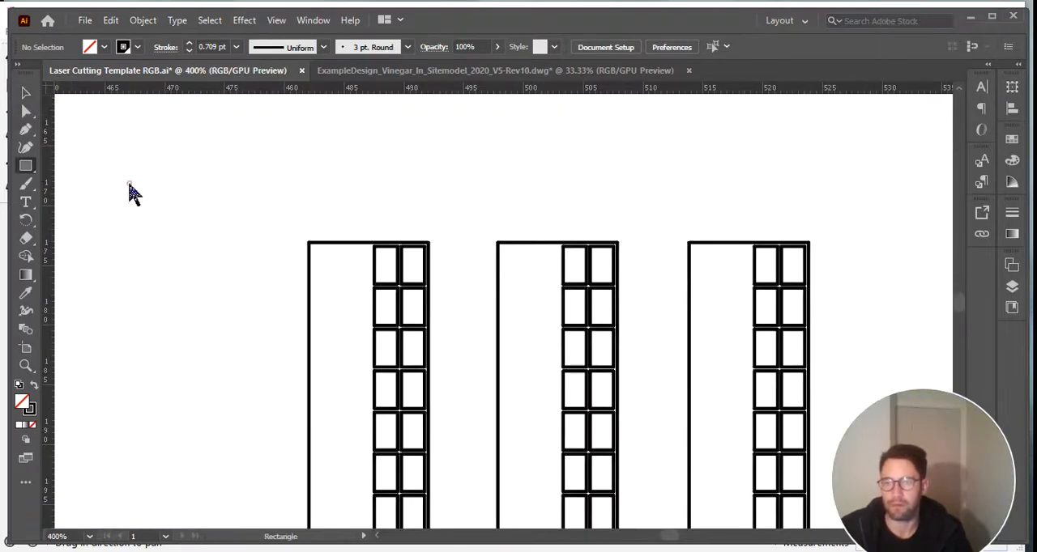
{"action": "left_click", "coordinate": [316, 253]}
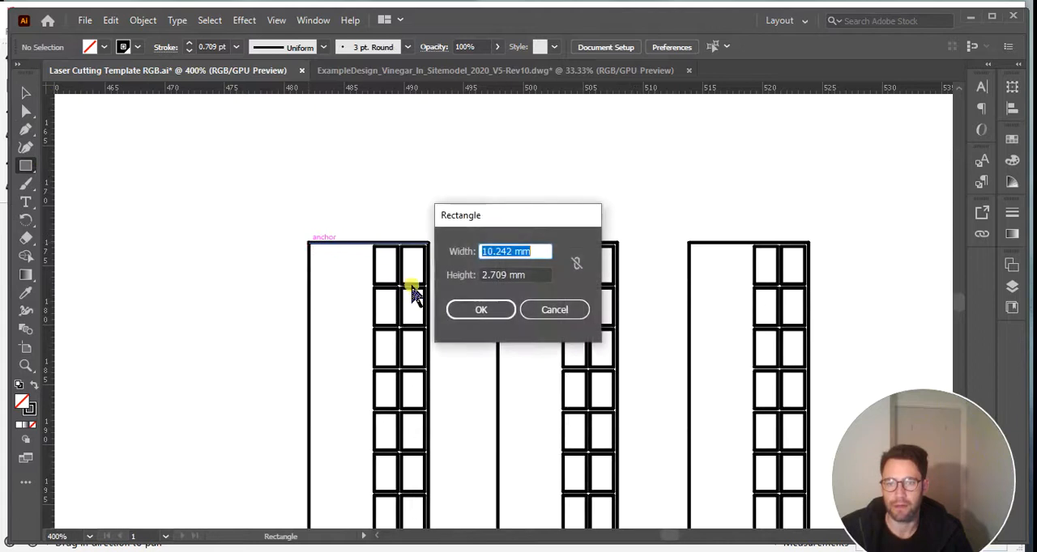
{"action": "left_click", "coordinate": [550, 309]}
{"action": "left_click_drag", "start_coordinate": [315, 248], "coordinate": [435, 298]}
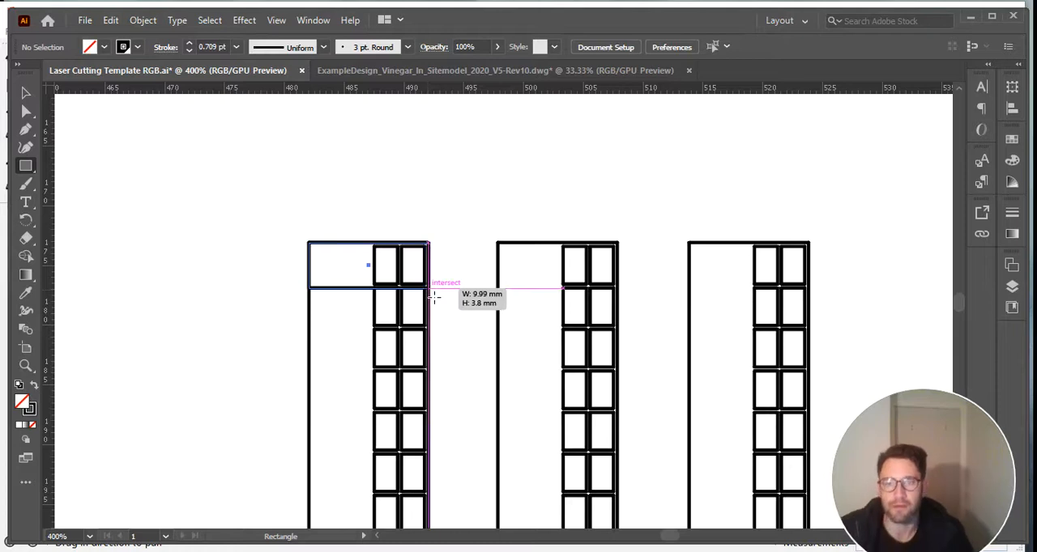
{"action": "left_click_drag", "start_coordinate": [435, 298], "coordinate": [435, 186]}
{"action": "key", "text": "ctrl+z"}
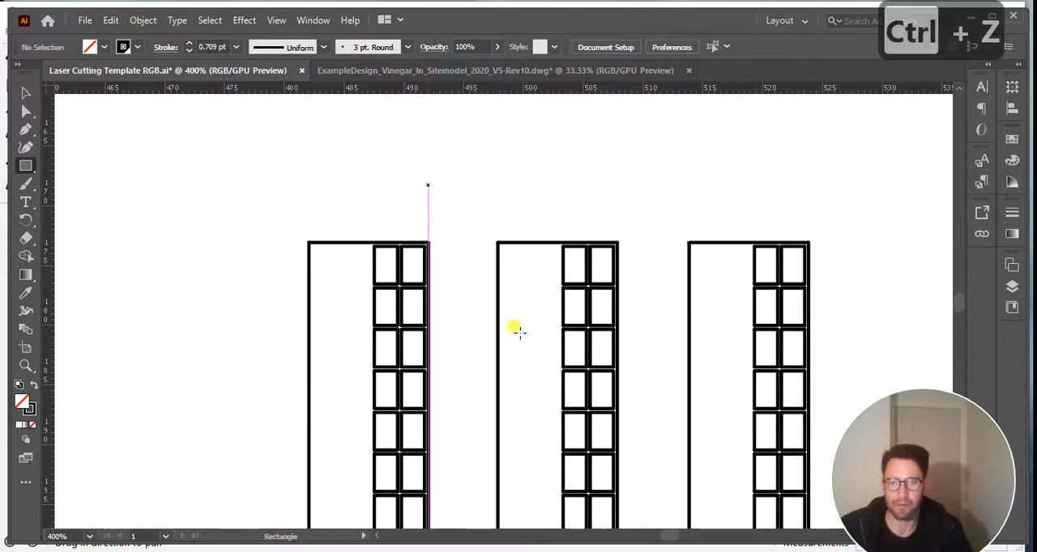
Set the stroke weight of all three pasted gridded strips to 0.01 mm.
{"action": "scroll", "coordinate": [490, 320], "scroll_direction": "down", "scroll_amount": 3}
{"action": "scroll", "coordinate": [486, 296], "scroll_direction": "down", "scroll_amount": 2, "text": "alt"}
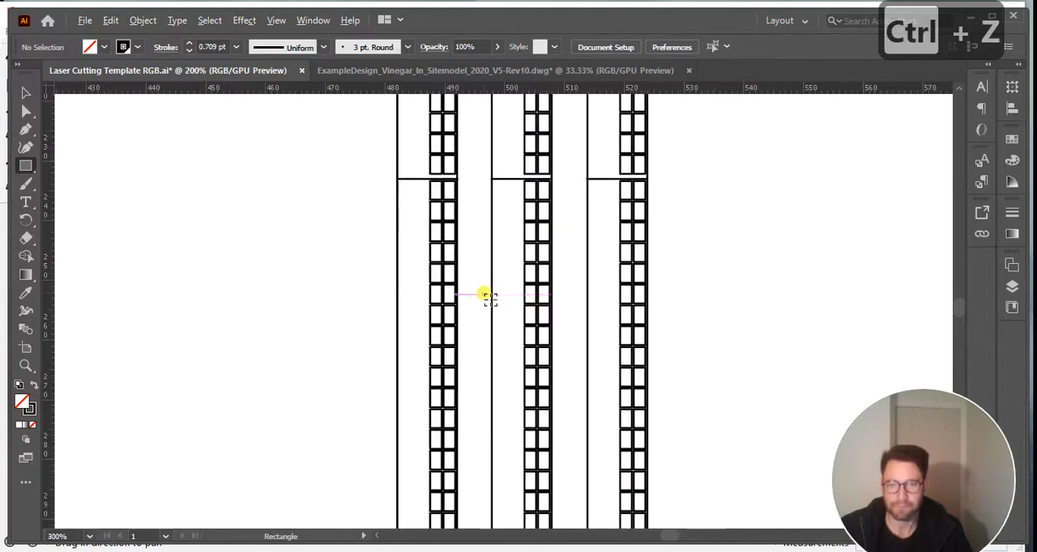
{"action": "scroll", "coordinate": [456, 185], "scroll_direction": "down", "scroll_amount": 2, "text": "alt"}
{"action": "scroll", "coordinate": [474, 121], "scroll_direction": "down", "scroll_amount": 2, "text": "alt"}
{"action": "scroll", "coordinate": [475, 120], "scroll_direction": "up", "scroll_amount": 3, "text": "alt"}
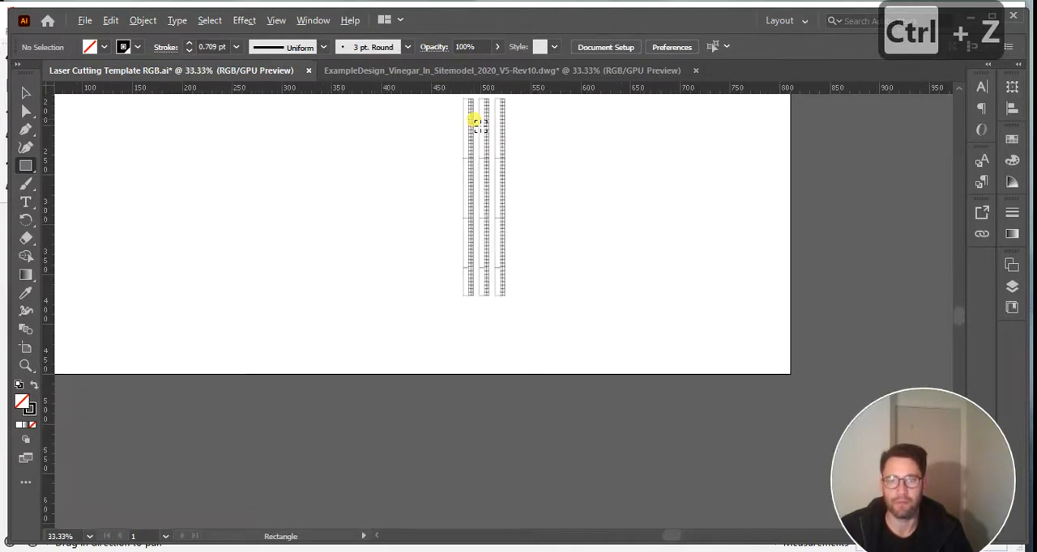
{"action": "scroll", "coordinate": [576, 187], "scroll_direction": "up", "scroll_amount": 1}
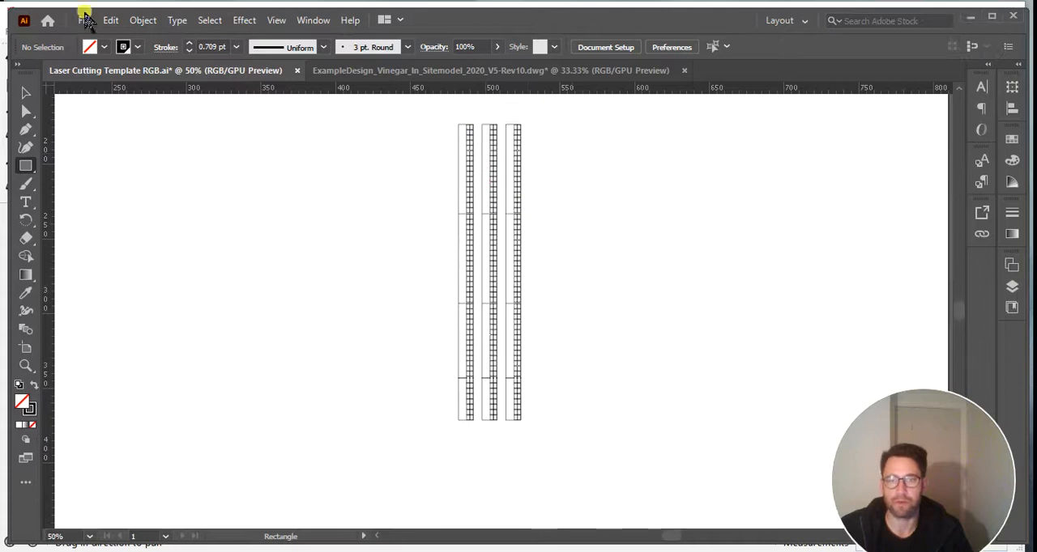
{"action": "left_click", "coordinate": [26, 92]}
{"action": "left_click_drag", "start_coordinate": [404, 112], "coordinate": [607, 471]}
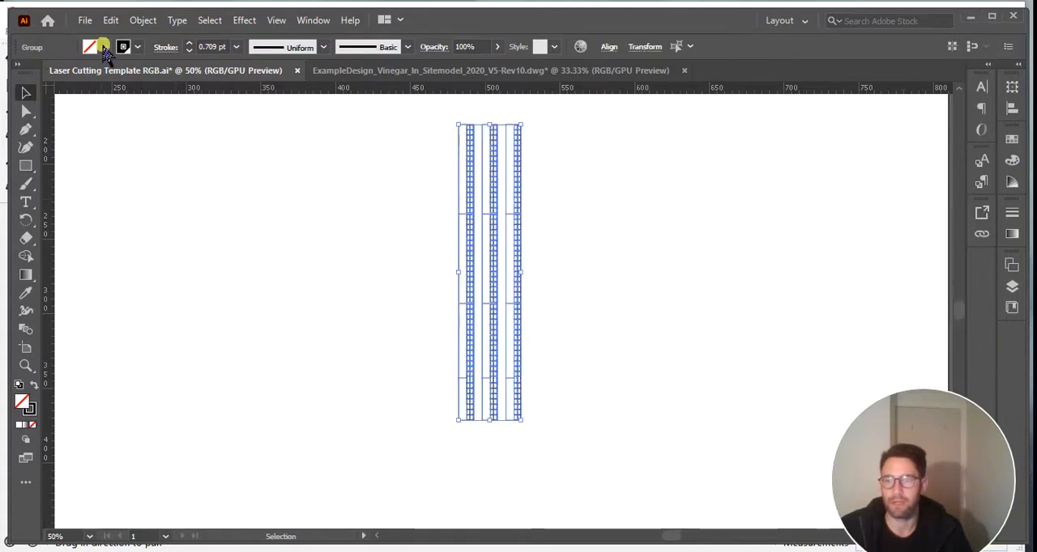
{"action": "left_click", "coordinate": [213, 47]}
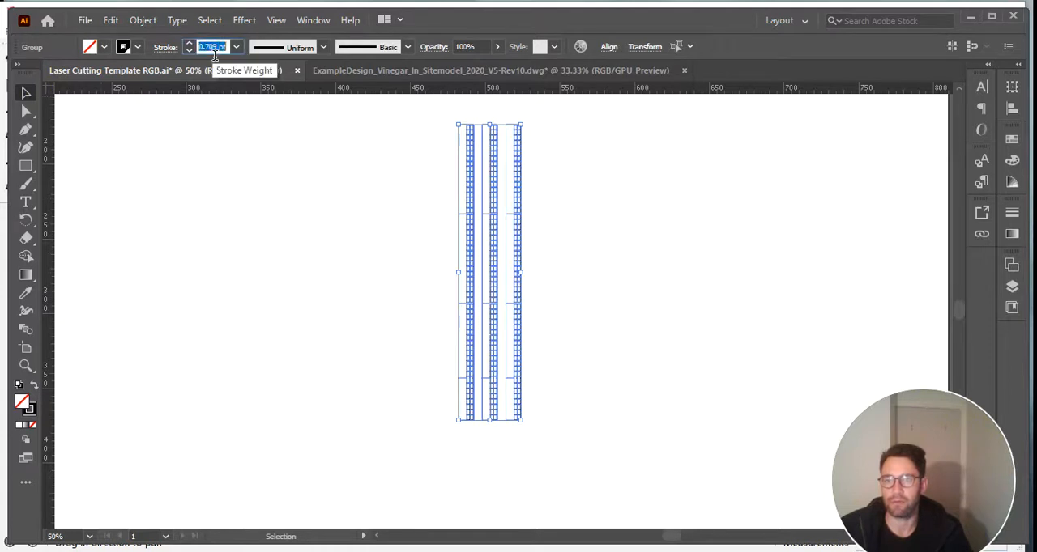
{"action": "left_click", "coordinate": [214, 49]}
{"action": "type", "text": "0.0"}
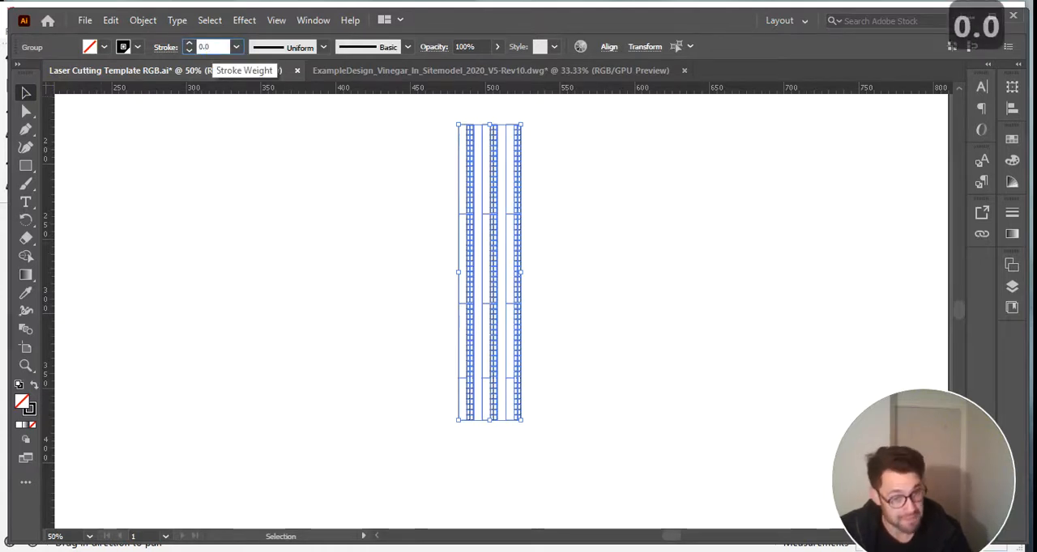
{"action": "type", "text": "1"}
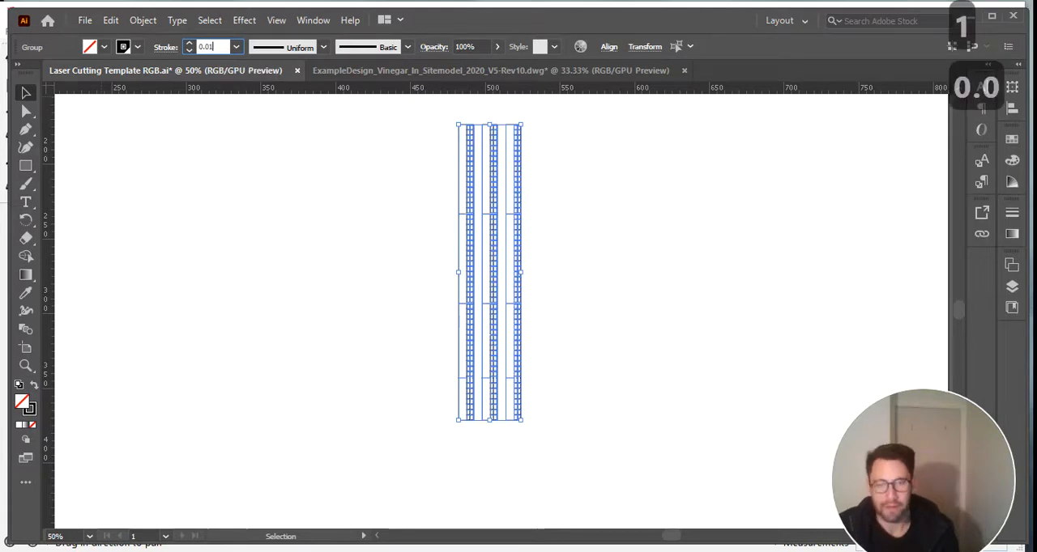
{"action": "type", "text": "mm"}
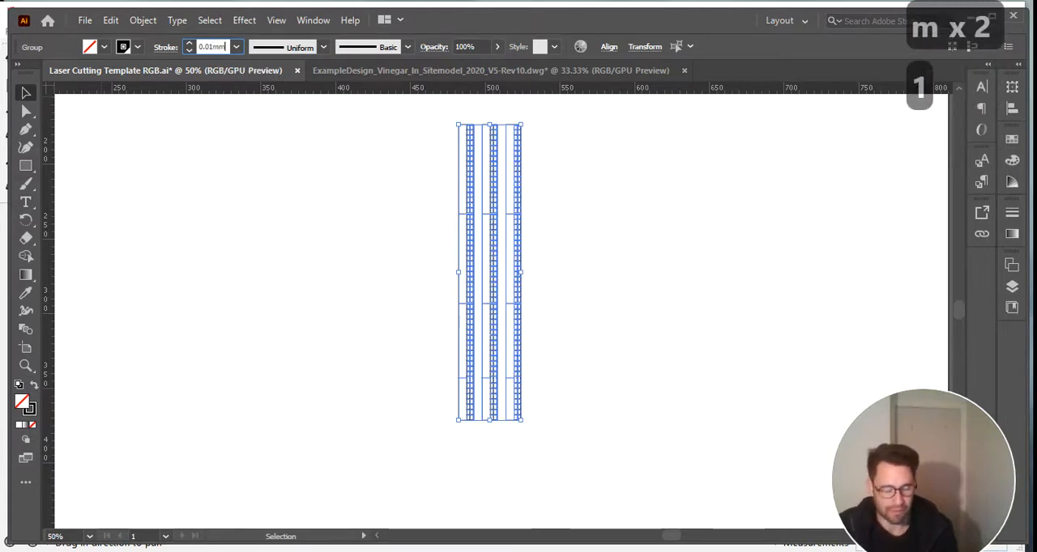
{"action": "key", "text": "Return"}
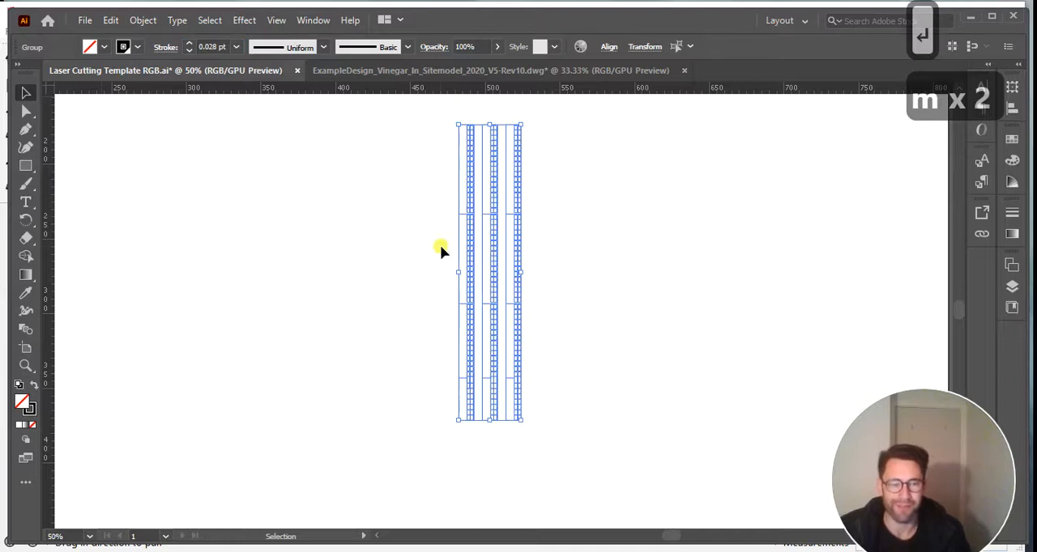
{"action": "left_click", "coordinate": [567, 227]}
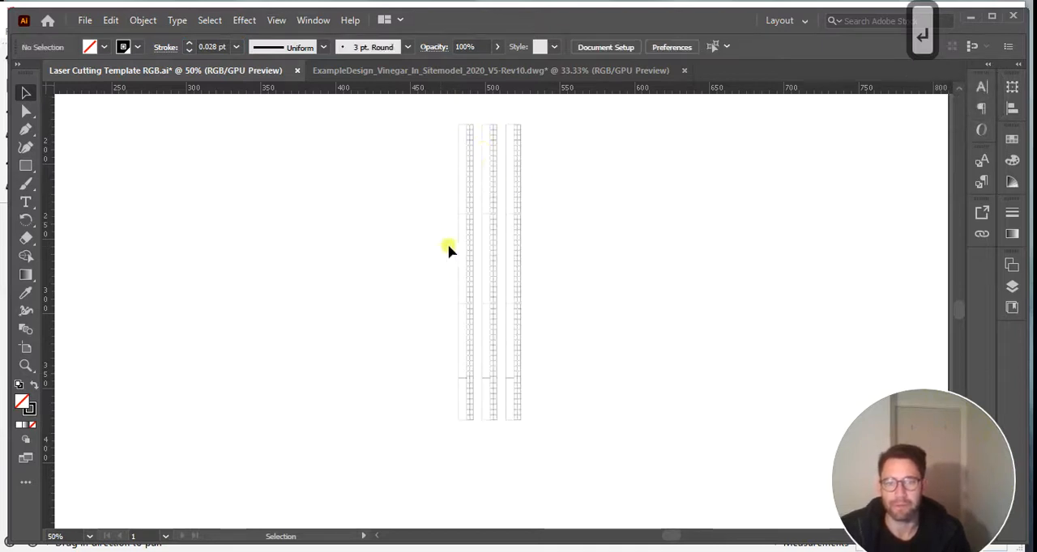
Set the stroke colour of all three gridded strips to RGB Red.
{"action": "scroll", "coordinate": [493, 166], "scroll_direction": "up", "scroll_amount": 2}
{"action": "scroll", "coordinate": [491, 179], "scroll_direction": "up", "scroll_amount": 5, "text": "alt"}
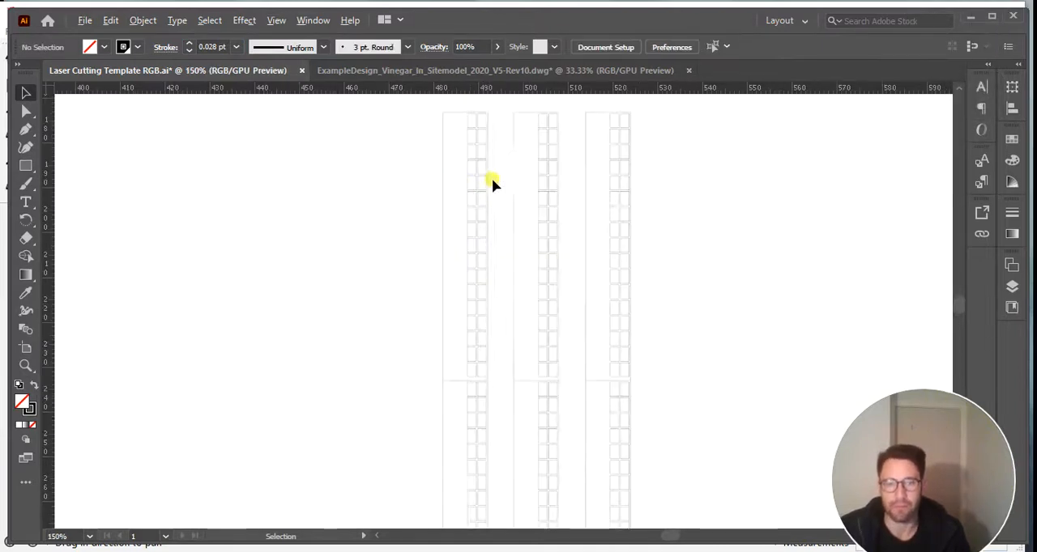
{"action": "scroll", "coordinate": [492, 182], "scroll_direction": "down", "scroll_amount": 5, "text": "alt"}
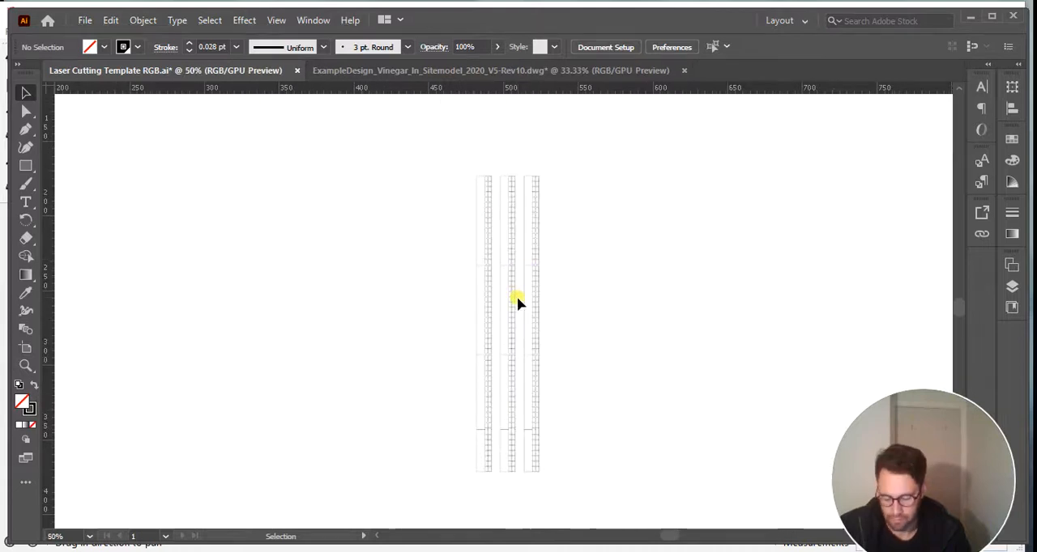
{"action": "left_click_drag", "start_coordinate": [420, 147], "coordinate": [698, 481]}
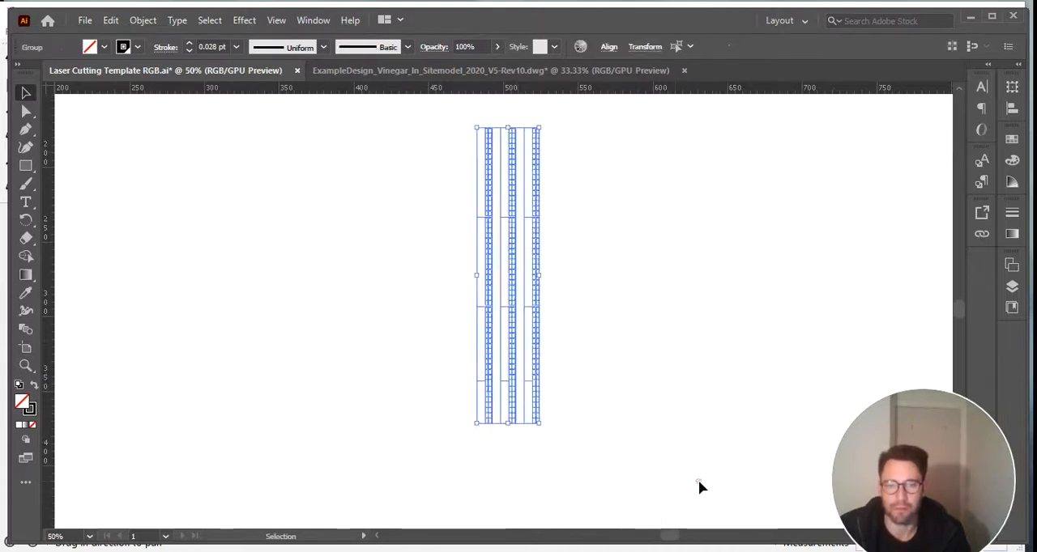
{"action": "left_click", "coordinate": [136, 46]}
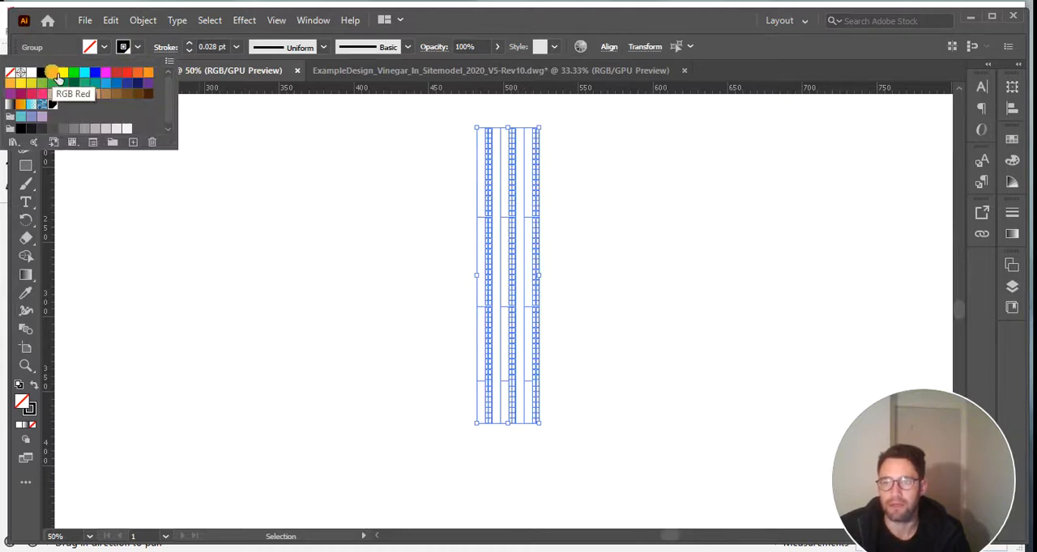
{"action": "left_click", "coordinate": [55, 74]}
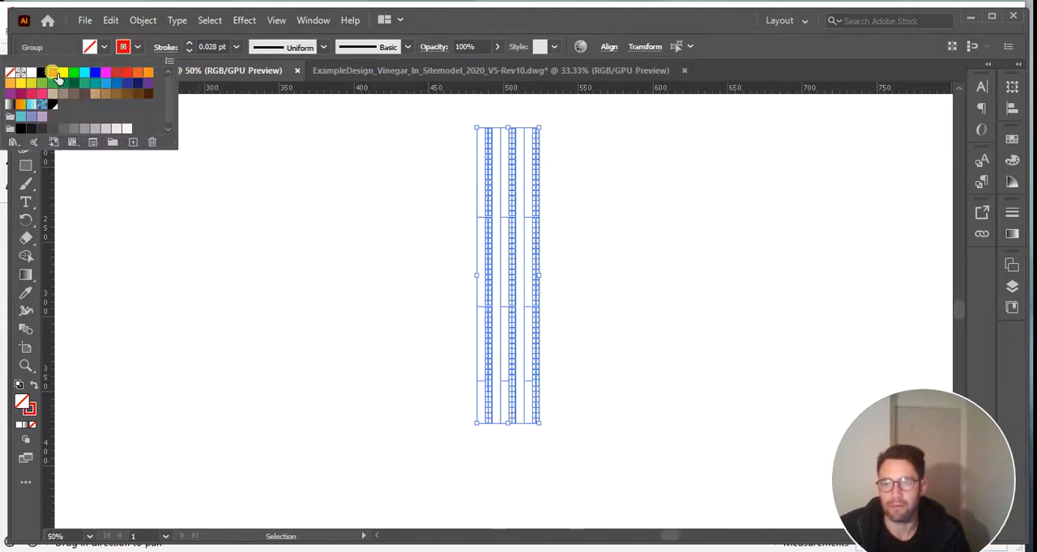
{"action": "left_click", "coordinate": [589, 193]}
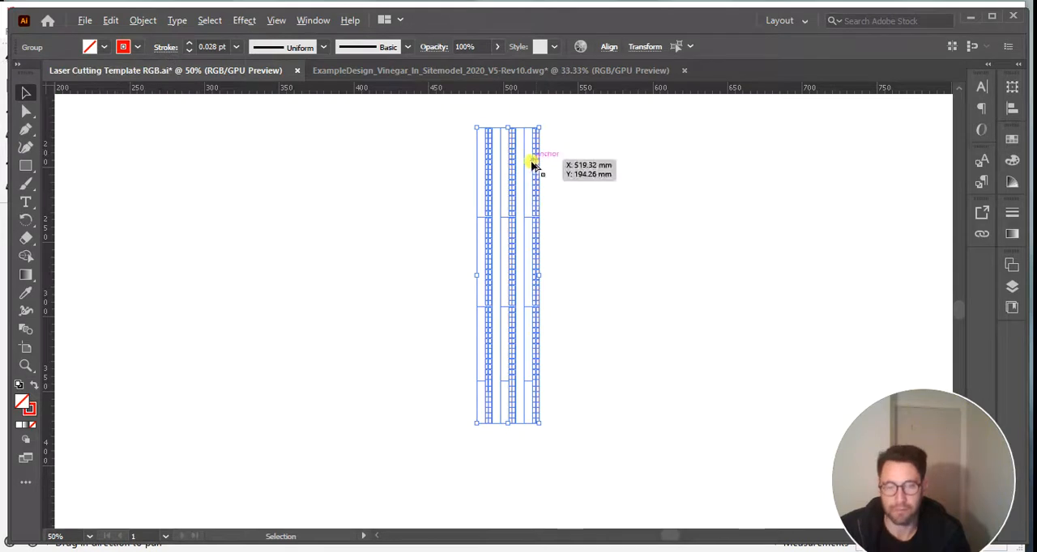
{"action": "scroll", "coordinate": [520, 163], "scroll_direction": "up", "scroll_amount": 6, "text": "alt"}
{"action": "left_click", "coordinate": [755, 223]}
Examine the thin red outlines of the three strips, from the full height to the leftmost strip's upper windows.
{"action": "scroll", "coordinate": [531, 294], "scroll_direction": "down", "scroll_amount": 4, "text": "alt"}
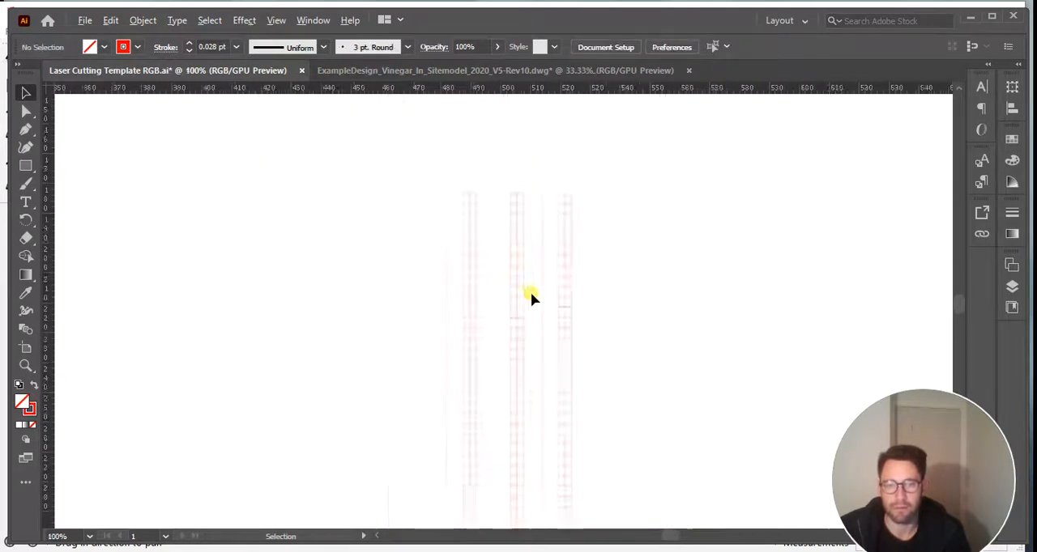
{"action": "scroll", "coordinate": [531, 298], "scroll_direction": "down", "scroll_amount": 4, "text": "alt"}
{"action": "scroll", "coordinate": [527, 356], "scroll_direction": "up", "scroll_amount": 4, "text": "alt"}
{"action": "scroll", "coordinate": [577, 268], "scroll_direction": "down", "scroll_amount": 2, "text": "alt"}
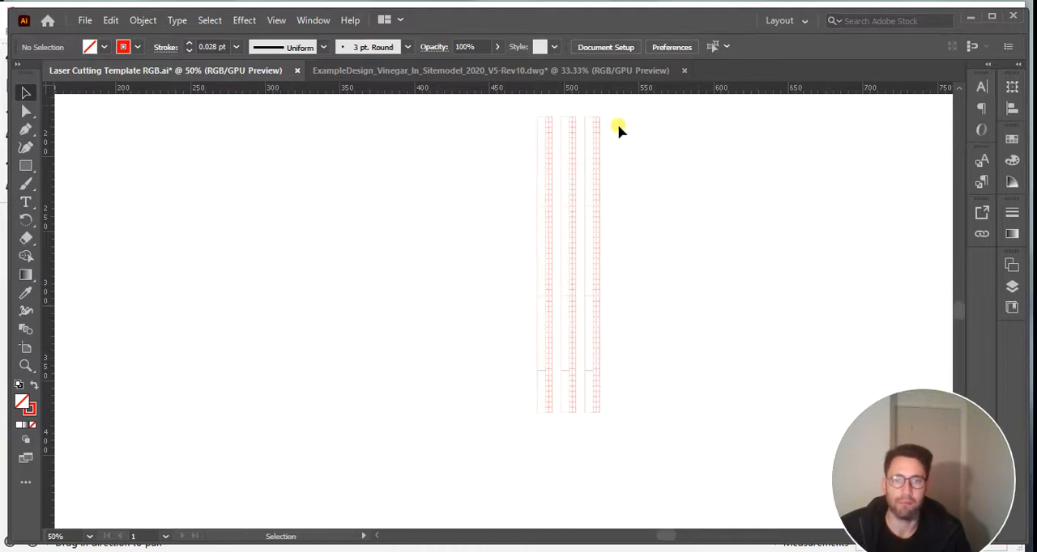
{"action": "scroll", "coordinate": [563, 141], "scroll_direction": "up", "scroll_amount": 2, "text": "alt"}
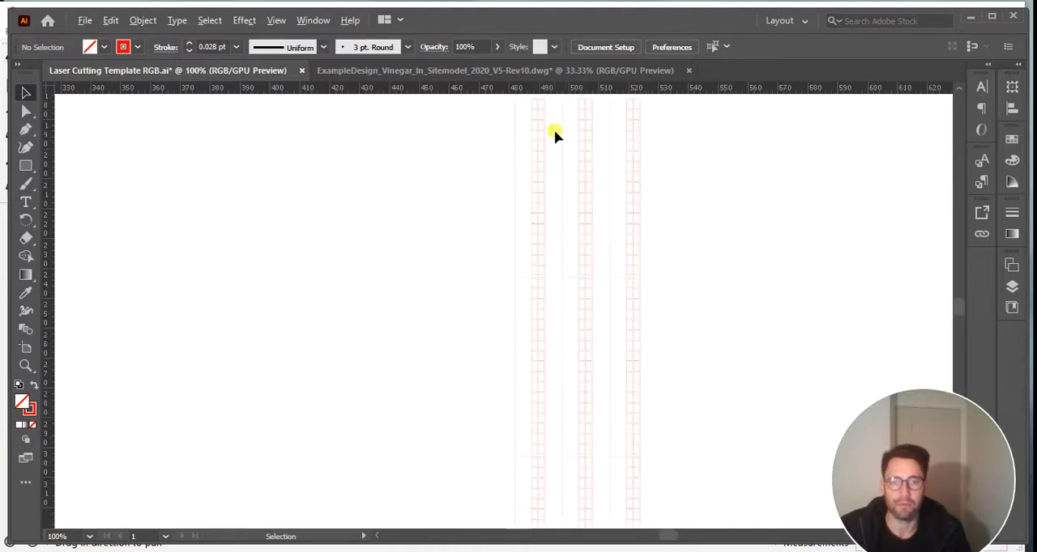
{"action": "scroll", "coordinate": [554, 132], "scroll_direction": "up", "scroll_amount": 2, "text": "alt"}
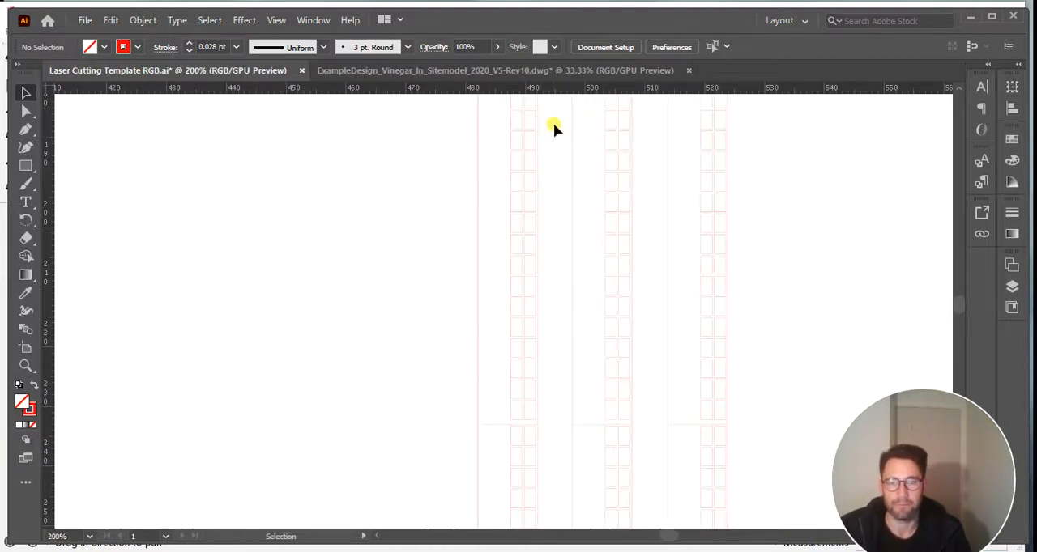
{"action": "scroll", "coordinate": [554, 128], "scroll_direction": "up", "scroll_amount": 3}
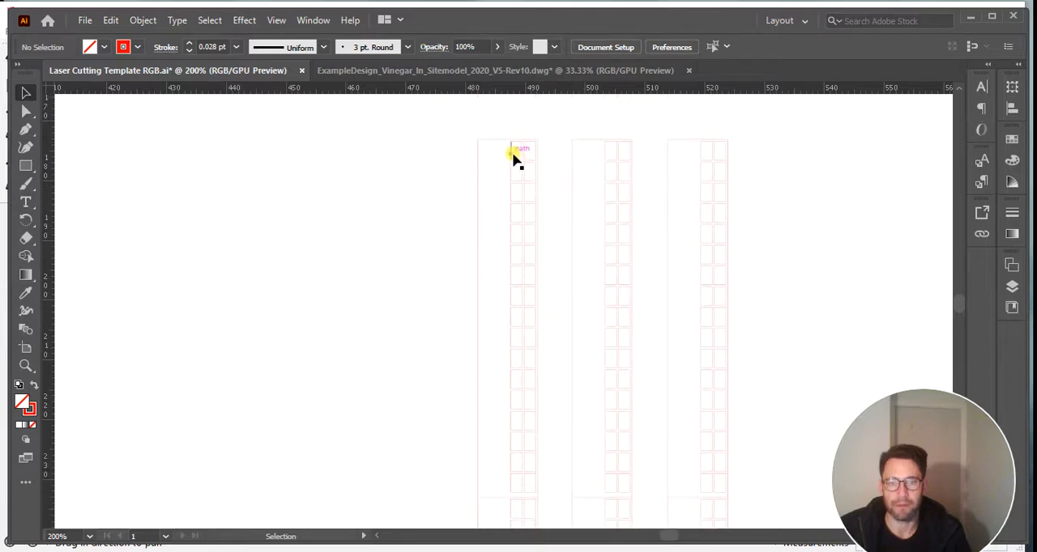
{"action": "scroll", "coordinate": [518, 154], "scroll_direction": "up", "scroll_amount": 6, "text": "alt"}
{"action": "scroll", "coordinate": [544, 154], "scroll_direction": "up", "scroll_amount": 2}
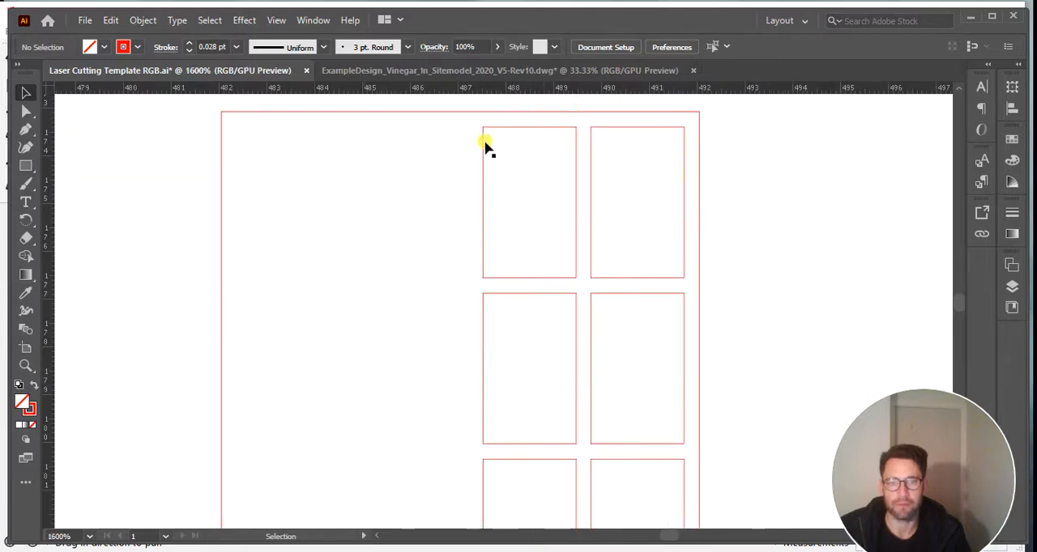
Recolour the strokes of the six windows in the lowest three rows of the leftmost strip's uppermost section to blue.
{"action": "left_click_drag", "start_coordinate": [462, 127], "coordinate": [692, 424]}
{"action": "scroll", "coordinate": [542, 187], "scroll_direction": "down", "scroll_amount": 3, "text": "shift"}
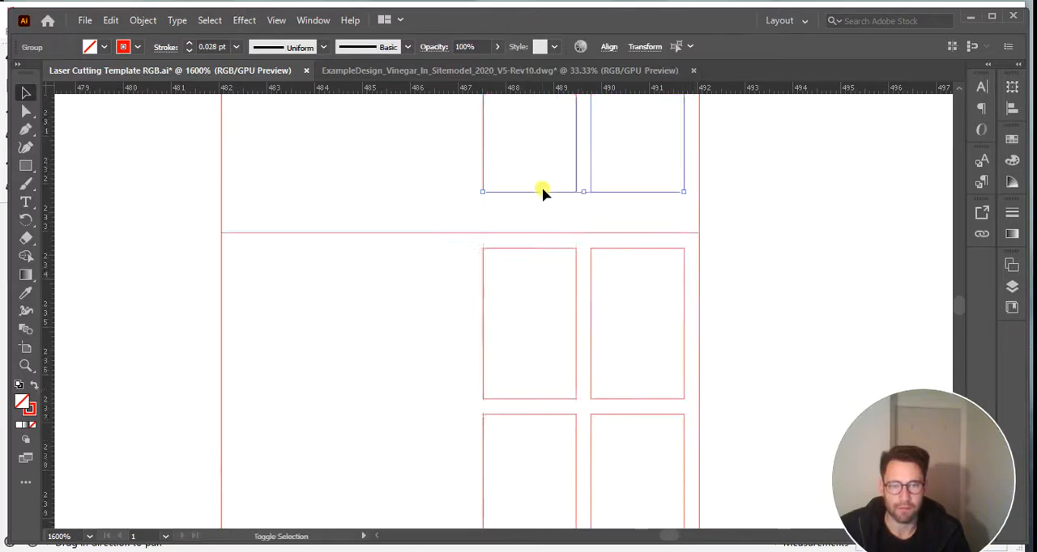
{"action": "scroll", "coordinate": [541, 187], "scroll_direction": "up", "scroll_amount": 5, "text": "shift"}
{"action": "scroll", "coordinate": [542, 187], "scroll_direction": "down", "scroll_amount": 1, "text": "alt"}
{"action": "scroll", "coordinate": [542, 187], "scroll_direction": "down", "scroll_amount": 5, "text": "alt"}
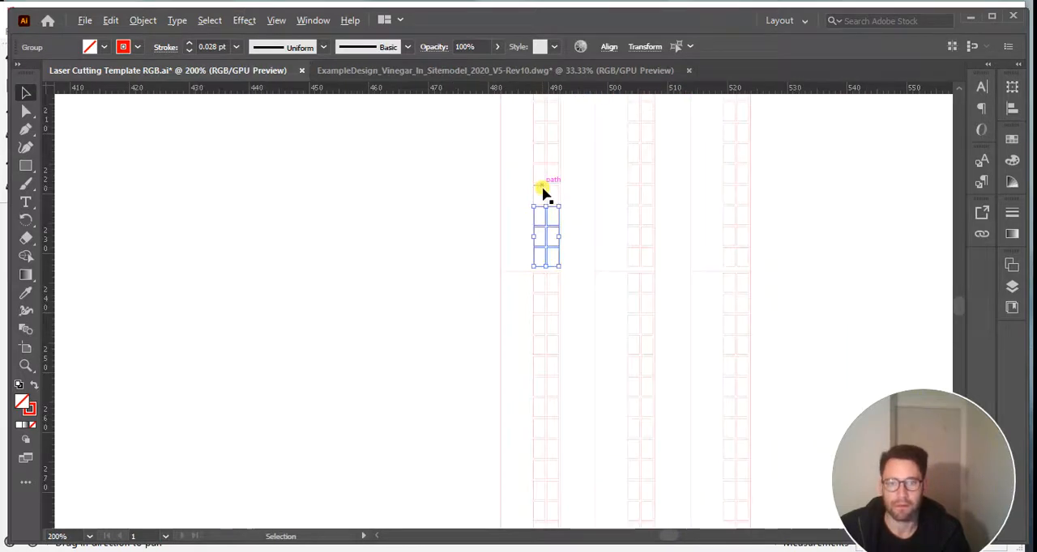
{"action": "scroll", "coordinate": [556, 173], "scroll_direction": "down", "scroll_amount": 5, "text": "alt"}
{"action": "scroll", "coordinate": [570, 246], "scroll_direction": "up", "scroll_amount": 2}
{"action": "scroll", "coordinate": [556, 280], "scroll_direction": "up", "scroll_amount": 3, "text": "alt"}
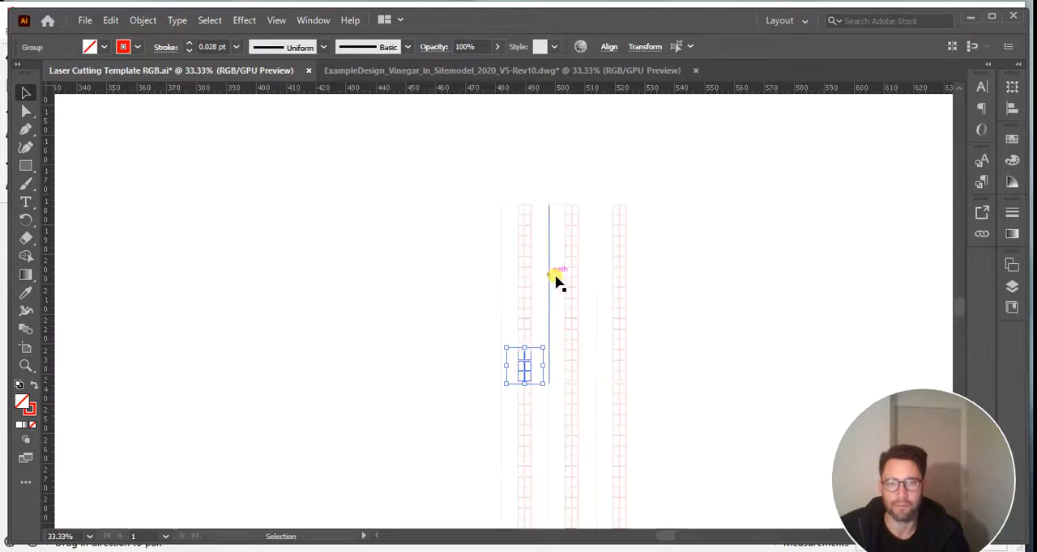
{"action": "scroll", "coordinate": [513, 364], "scroll_direction": "up", "scroll_amount": 6, "text": "alt"}
{"action": "scroll", "coordinate": [607, 364], "scroll_direction": "down", "scroll_amount": 1, "text": "alt"}
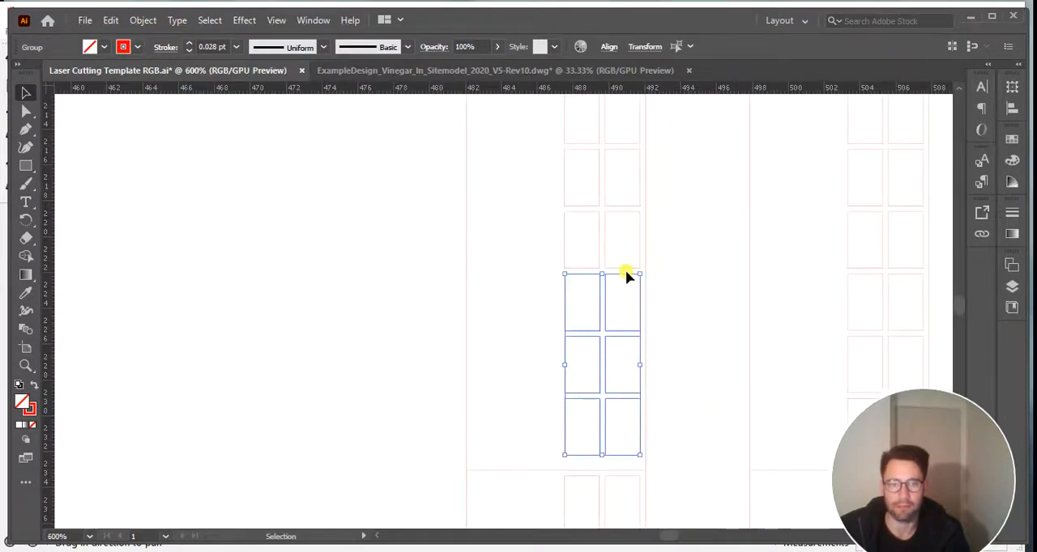
{"action": "left_click", "coordinate": [136, 48]}
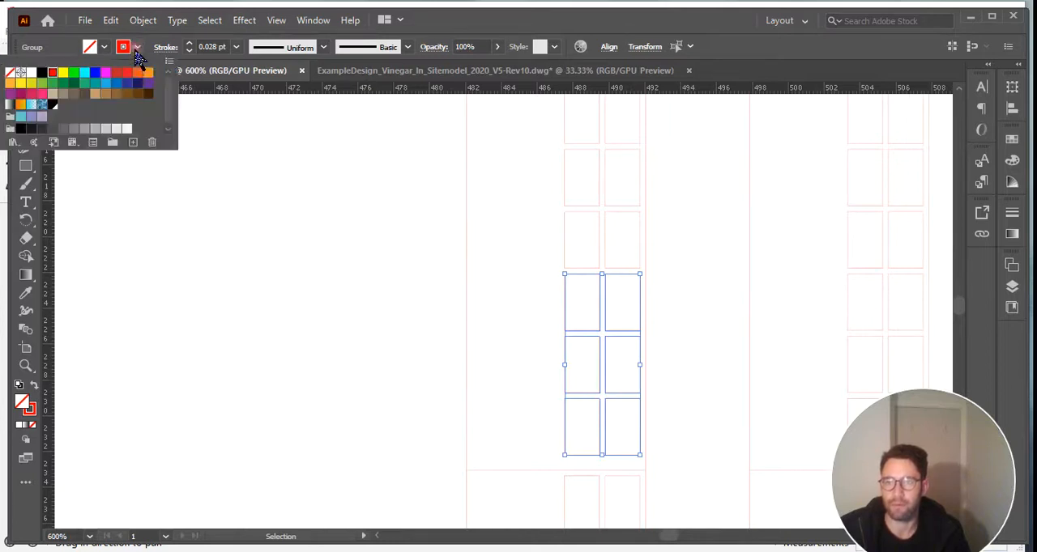
{"action": "left_click", "coordinate": [95, 73]}
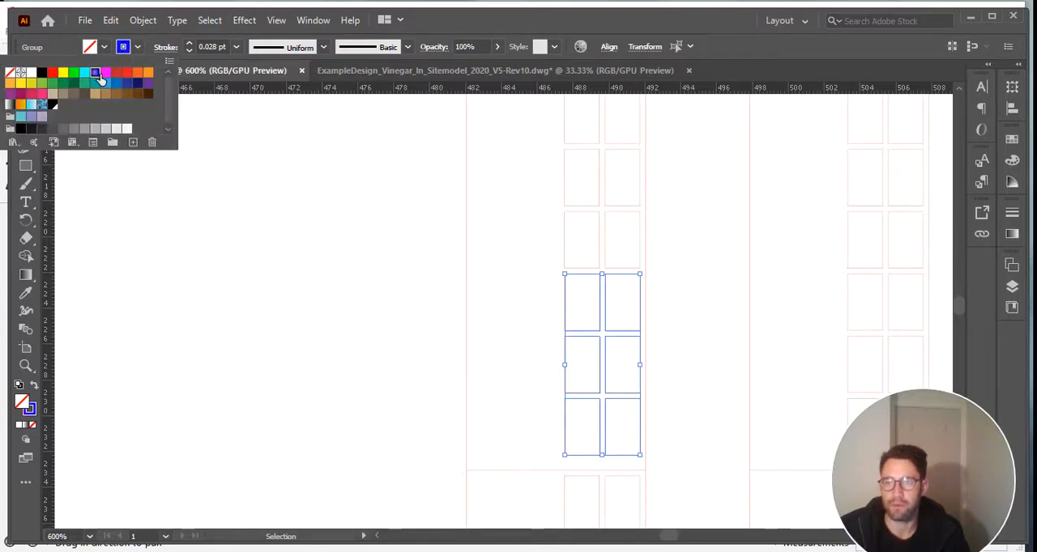
{"action": "left_click", "coordinate": [300, 232]}
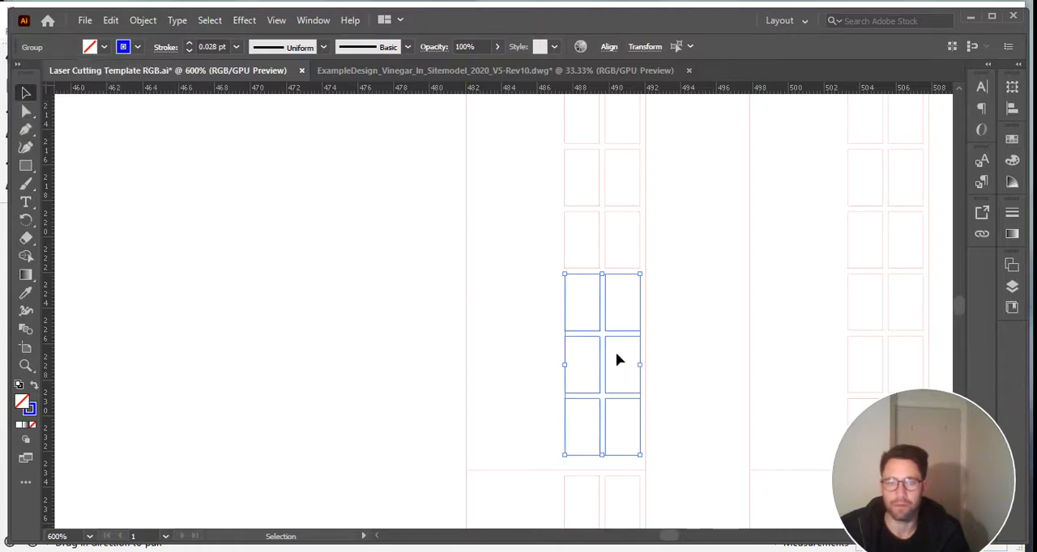
Recolour the leftover red top edge of the left window in the uppermost blue row to blue.
{"action": "scroll", "coordinate": [613, 283], "scroll_direction": "up", "scroll_amount": 4, "text": "alt"}
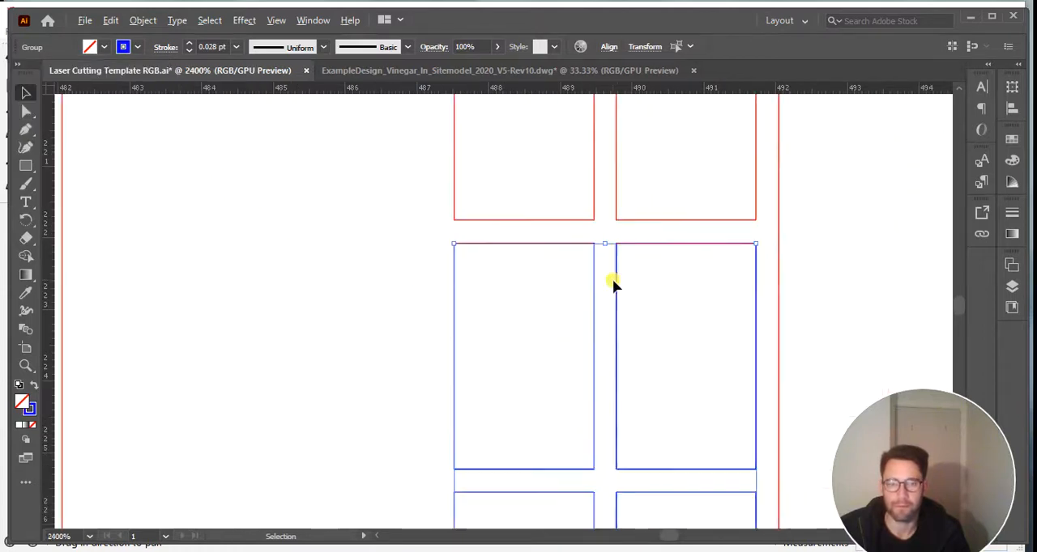
{"action": "left_click", "coordinate": [329, 232]}
{"action": "left_click", "coordinate": [562, 251]}
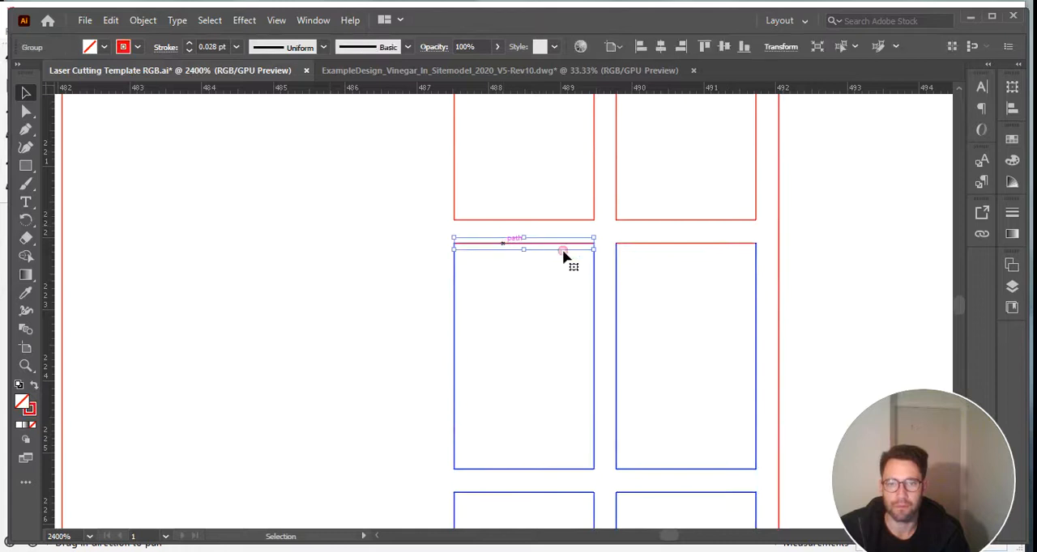
{"action": "key", "text": "a"}
{"action": "left_click", "coordinate": [720, 244]}
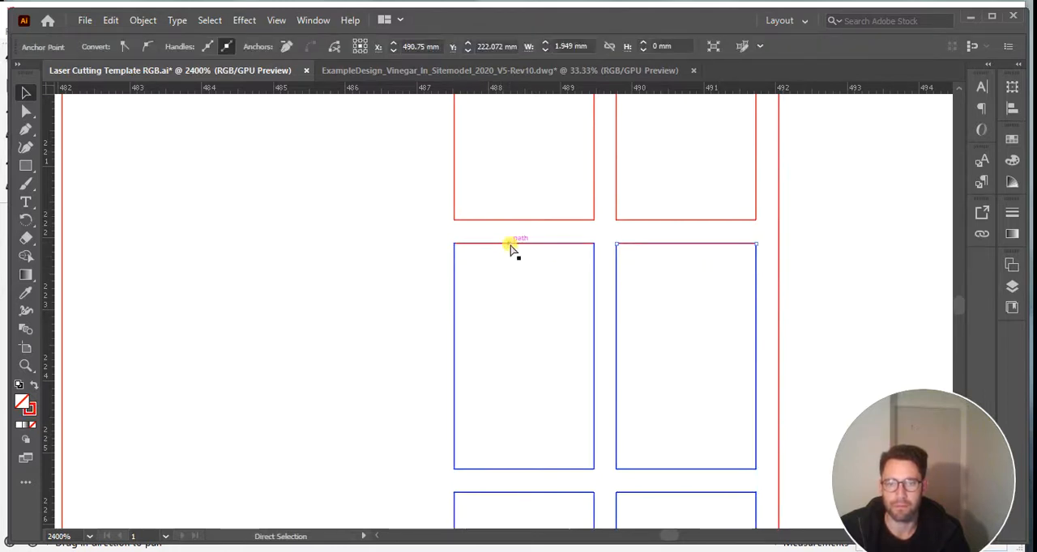
{"action": "mouse_move", "coordinate": [511, 248]}
{"action": "left_mouse_down"}
{"action": "mouse_move", "coordinate": [525, 251]}
{"action": "mouse_move", "coordinate": [513, 245]}
{"action": "left_mouse_up"}
{"action": "key", "text": "v"}
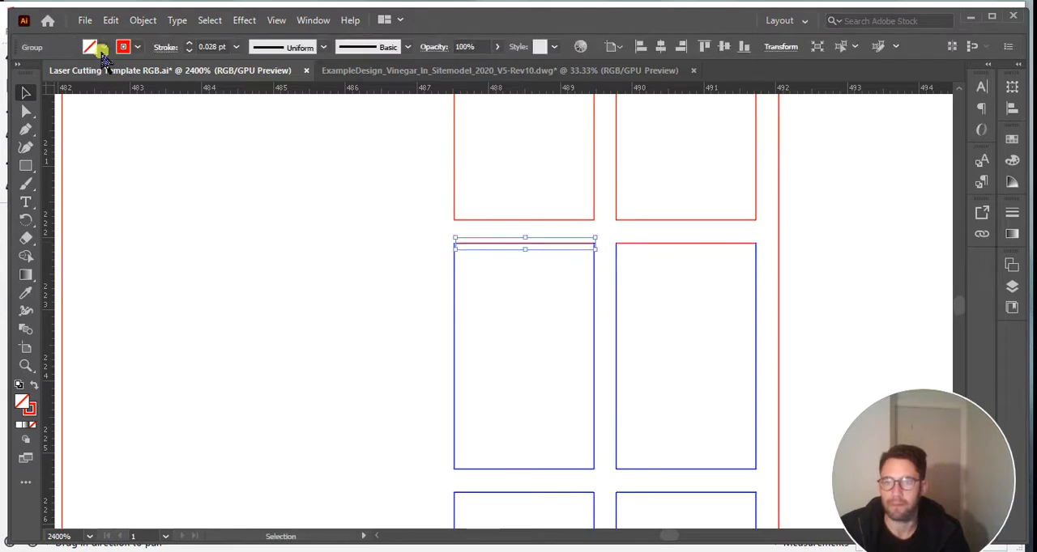
{"action": "left_click", "coordinate": [137, 46]}
{"action": "left_click", "coordinate": [94, 70]}
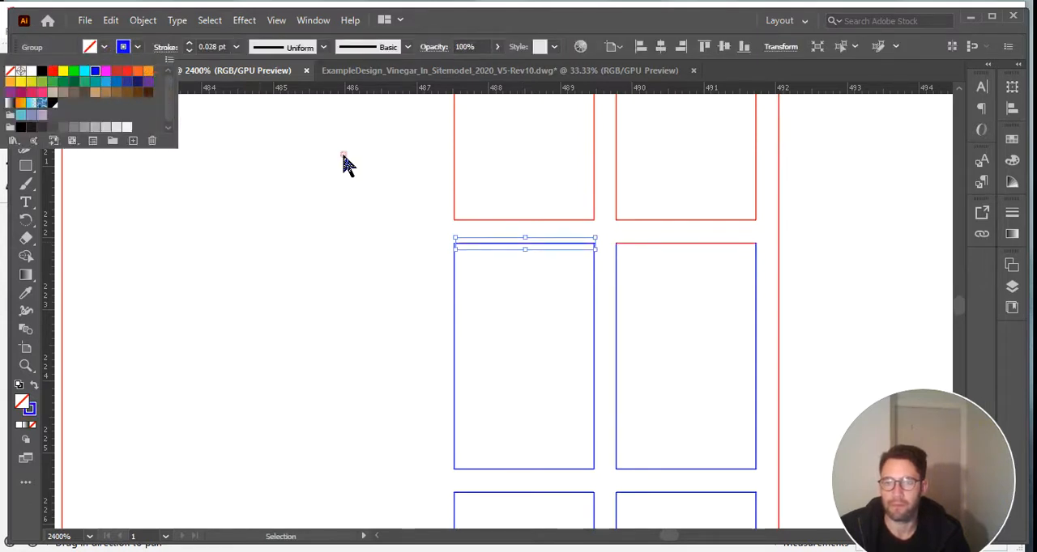
Recolour the leftover red top edge of the right window in the uppermost blue row to blue.
{"action": "left_click", "coordinate": [654, 249]}
{"action": "left_click", "coordinate": [654, 248]}
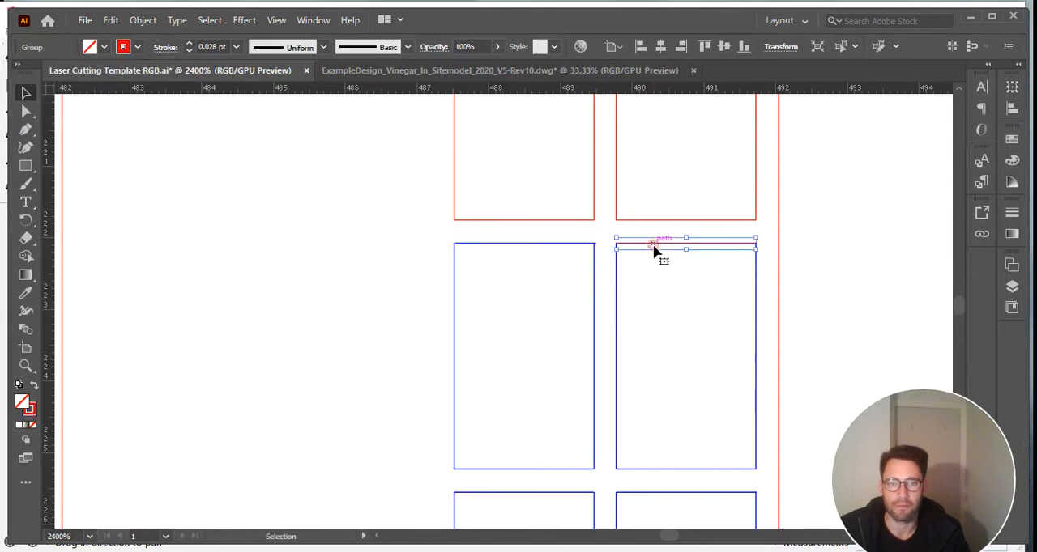
{"action": "left_click", "coordinate": [125, 48]}
{"action": "left_click", "coordinate": [95, 72]}
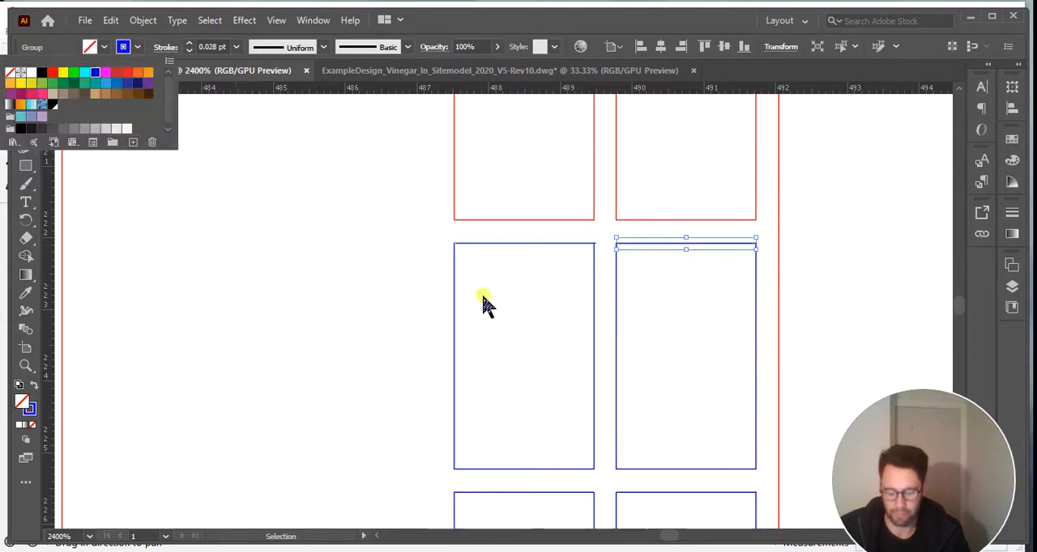
Examine the red and blue outlines of the three strips, both in close-up and at full height.
{"action": "scroll", "coordinate": [385, 238], "scroll_direction": "down", "scroll_amount": 5, "text": "alt"}
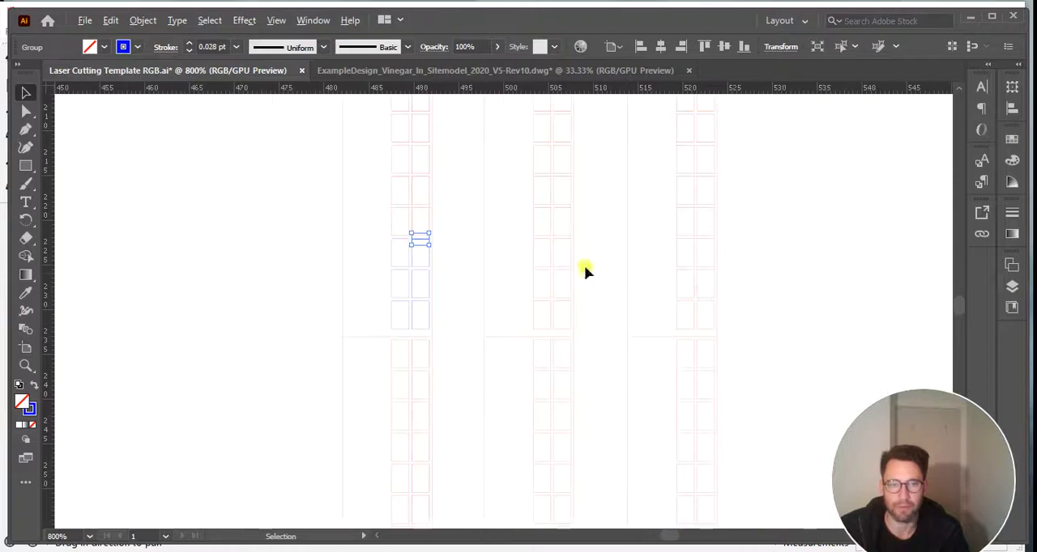
{"action": "scroll", "coordinate": [712, 278], "scroll_direction": "up", "scroll_amount": 5, "text": "alt"}
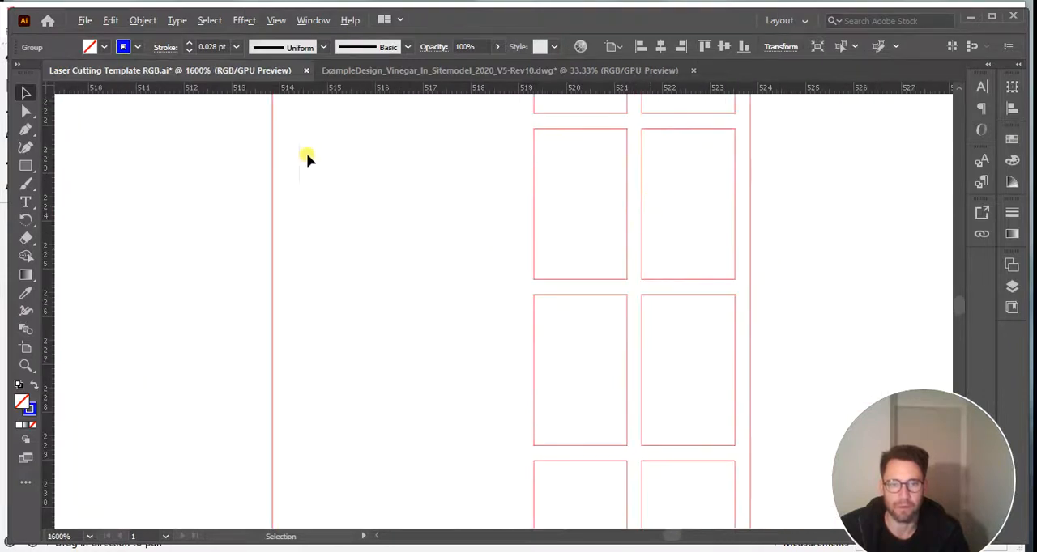
{"action": "scroll", "coordinate": [319, 170], "scroll_direction": "down", "scroll_amount": 10, "text": "alt"}
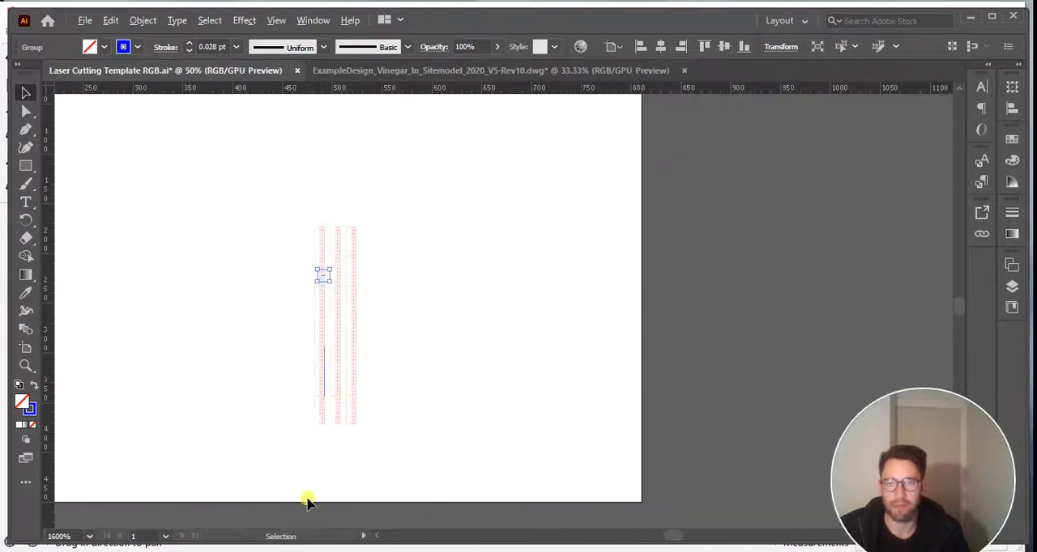
{"action": "scroll", "coordinate": [354, 395], "scroll_direction": "up", "scroll_amount": 1, "text": "alt"}
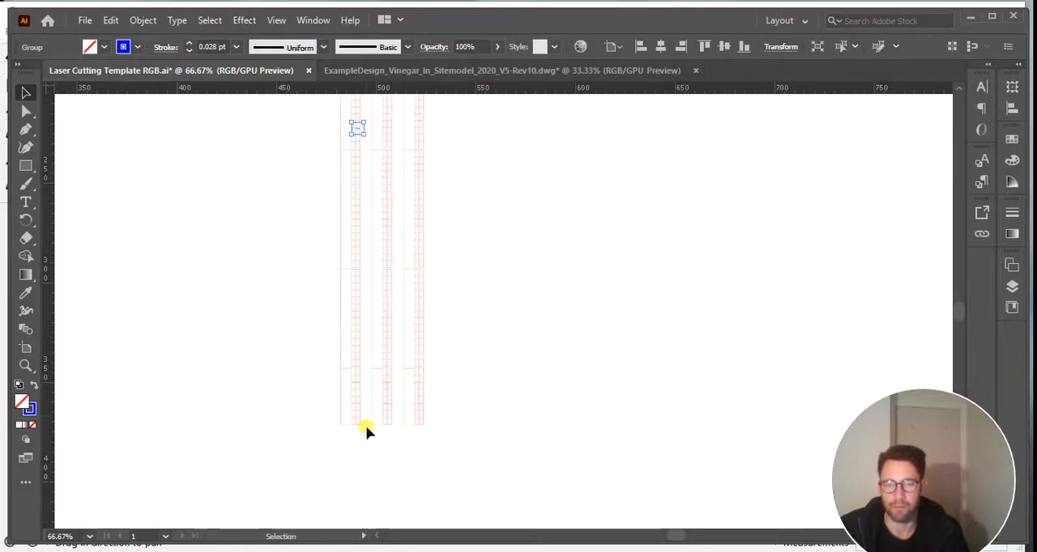
{"action": "scroll", "coordinate": [345, 157], "scroll_direction": "up", "scroll_amount": 5}
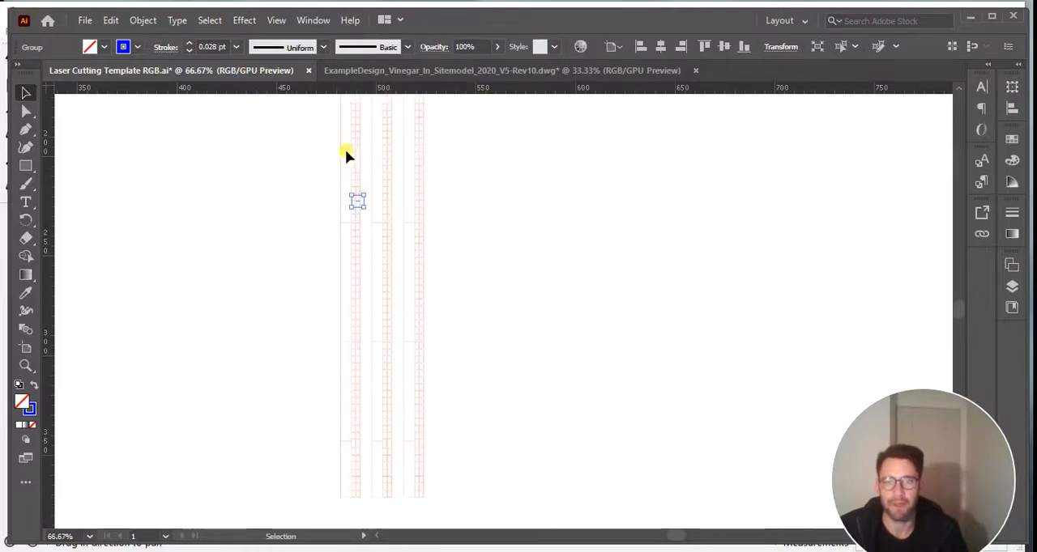
{"action": "scroll", "coordinate": [347, 252], "scroll_direction": "up", "scroll_amount": 4, "text": "alt"}
{"action": "scroll", "coordinate": [438, 395], "scroll_direction": "down", "scroll_amount": 6, "text": "alt"}
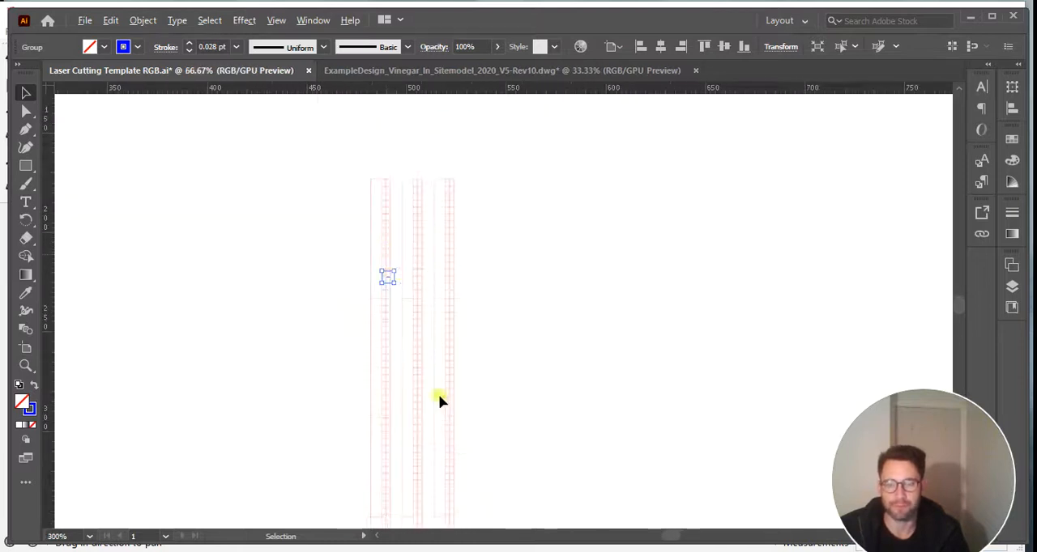
{"action": "scroll", "coordinate": [446, 450], "scroll_direction": "up", "scroll_amount": 2, "text": "alt"}
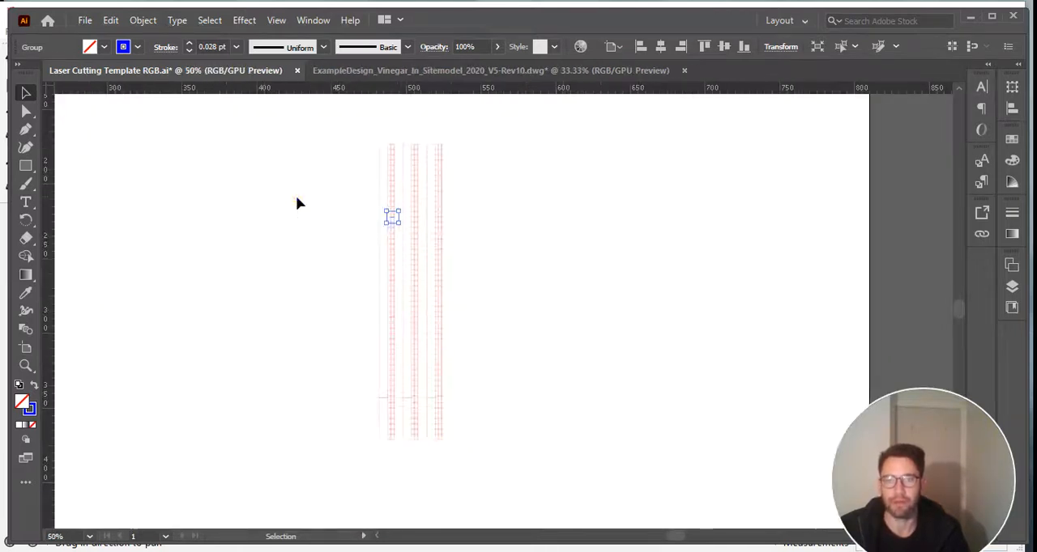
{"action": "left_click", "coordinate": [370, 239]}
{"action": "scroll", "coordinate": [389, 234], "scroll_direction": "up", "scroll_amount": 1, "text": "alt"}
{"action": "scroll", "coordinate": [390, 233], "scroll_direction": "up", "scroll_amount": 1, "text": "alt"}
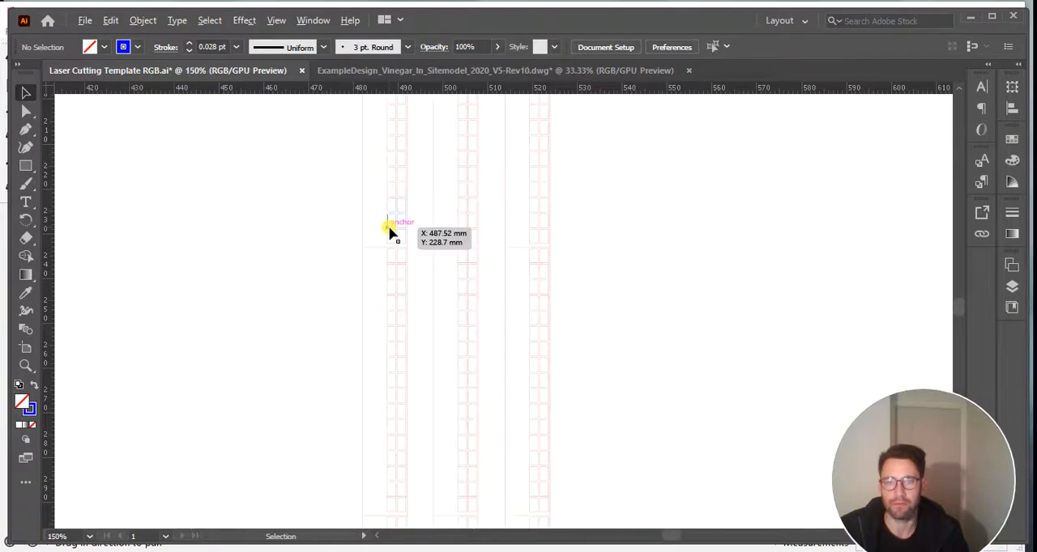
{"action": "scroll", "coordinate": [390, 233], "scroll_direction": "down", "scroll_amount": 2, "text": "alt"}
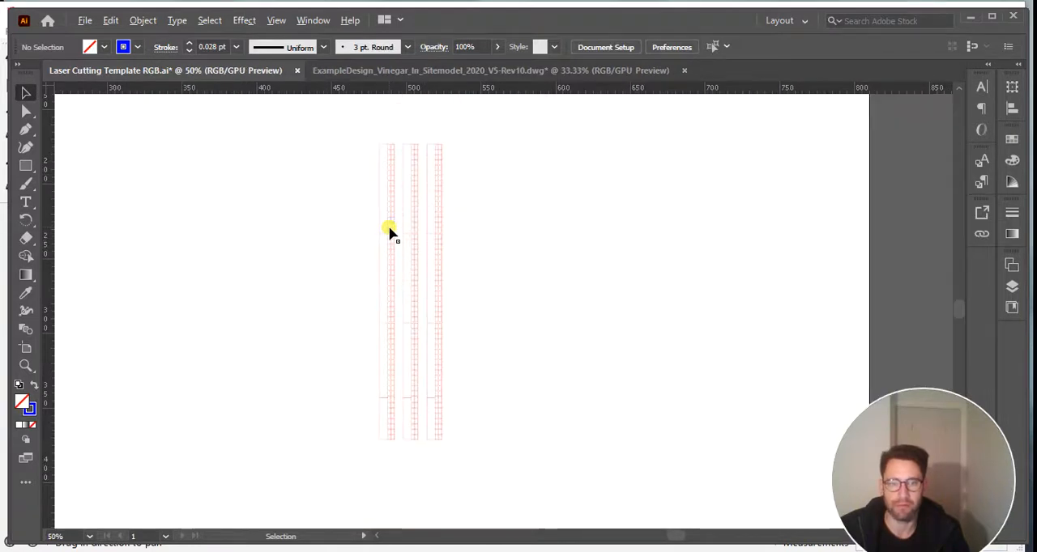
{"action": "scroll", "coordinate": [390, 234], "scroll_direction": "up", "scroll_amount": 1, "text": "alt"}
{"action": "scroll", "coordinate": [390, 233], "scroll_direction": "down", "scroll_amount": 1, "text": "alt"}
{"action": "scroll", "coordinate": [390, 233], "scroll_direction": "up", "scroll_amount": 2, "text": "alt"}
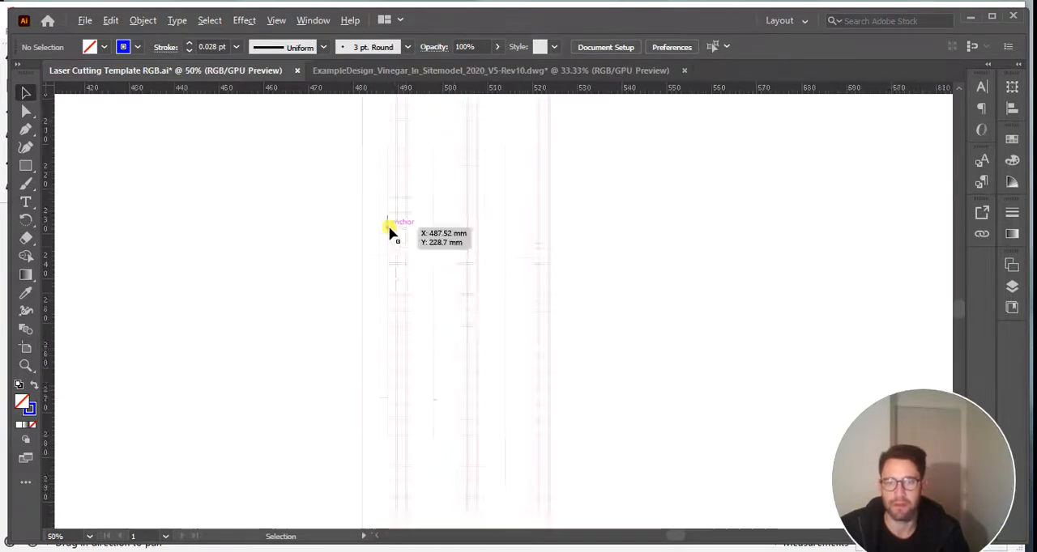
Set the stroke of the two windows in the leftmost strip's uppermost blue row to black.
{"action": "scroll", "coordinate": [389, 233], "scroll_direction": "up", "scroll_amount": 5, "text": "alt"}
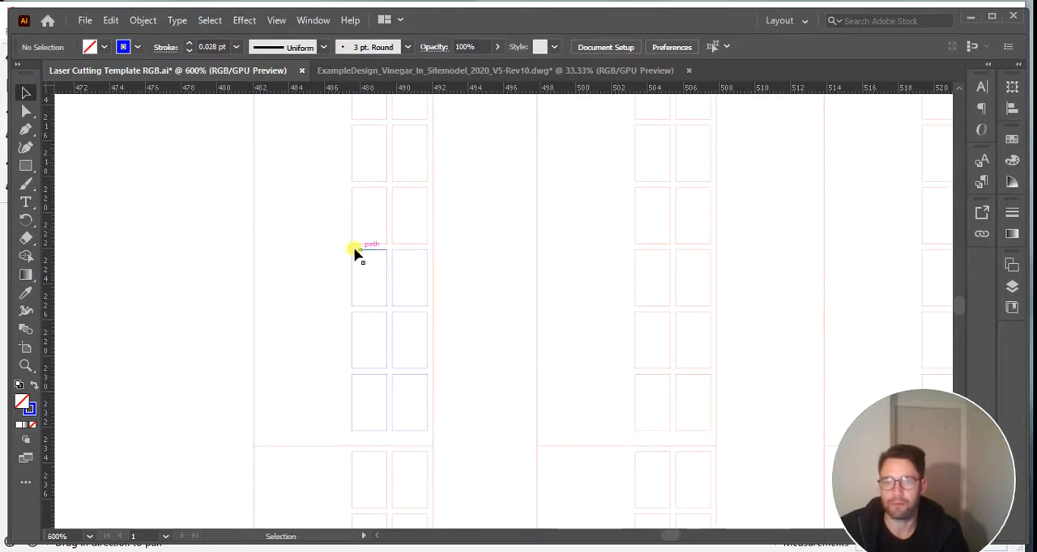
{"action": "scroll", "coordinate": [352, 258], "scroll_direction": "up", "scroll_amount": 2, "text": "alt"}
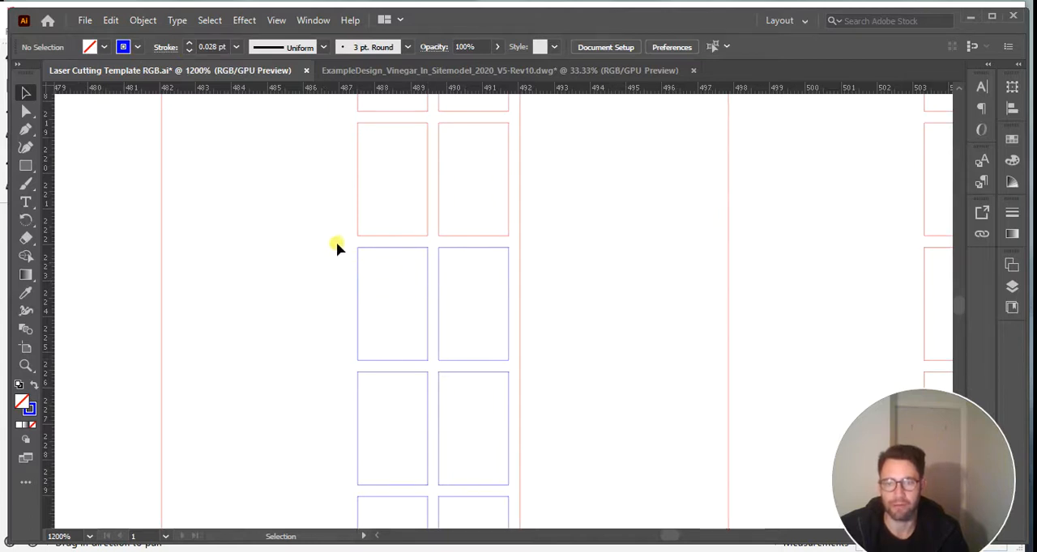
{"action": "left_click_drag", "start_coordinate": [512, 369], "coordinate": [518, 361]}
{"action": "left_click_drag", "start_coordinate": [516, 366], "coordinate": [515, 366]}
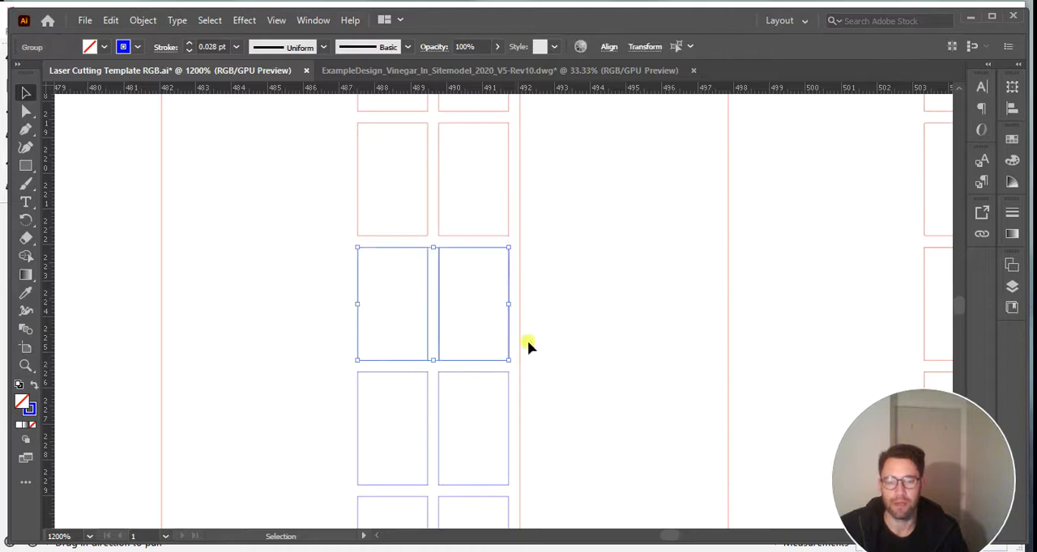
{"action": "left_click", "coordinate": [139, 47]}
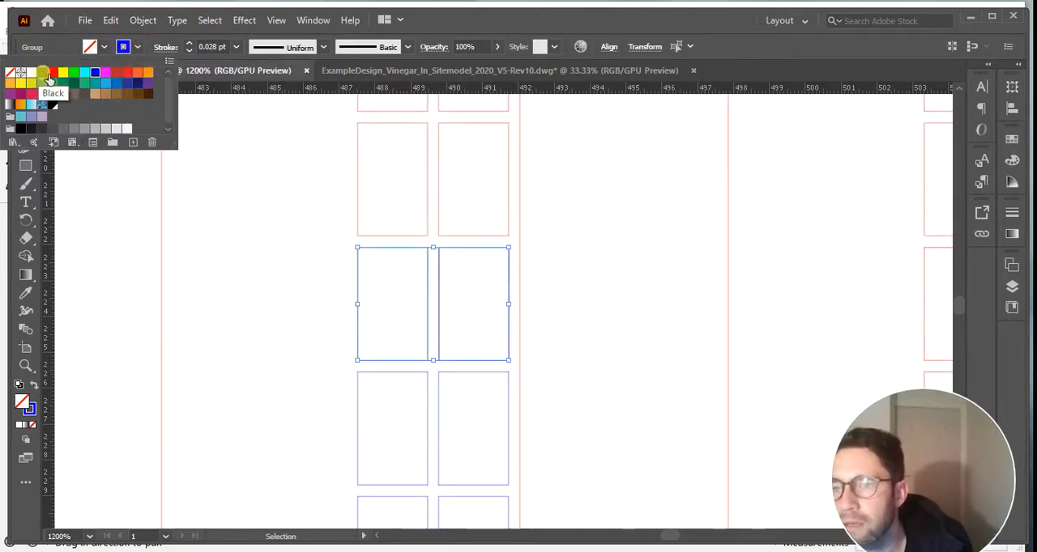
{"action": "left_click", "coordinate": [44, 75]}
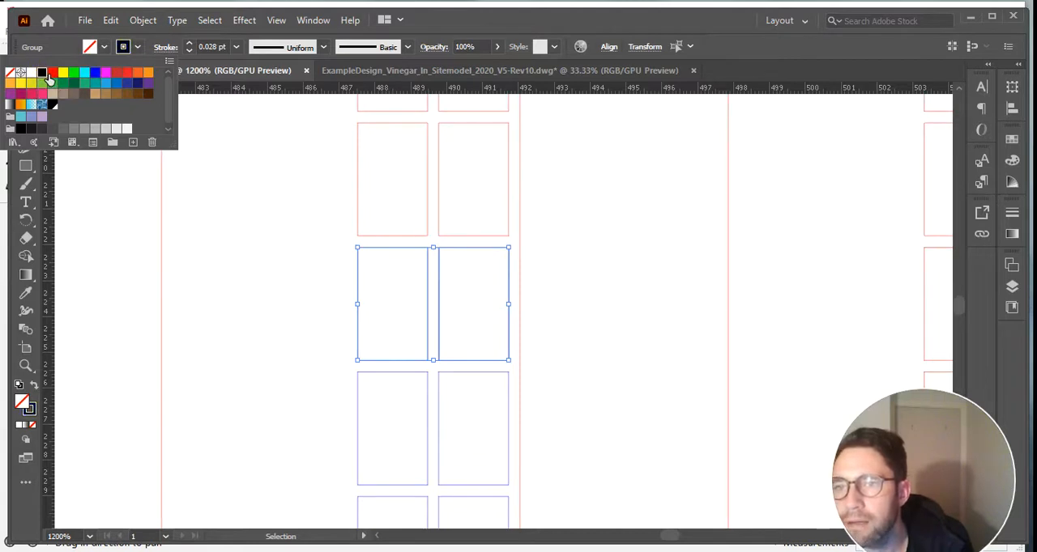
Set the fill of the same two black-outlined windows to black and clear the selection.
{"action": "left_click", "coordinate": [106, 47]}
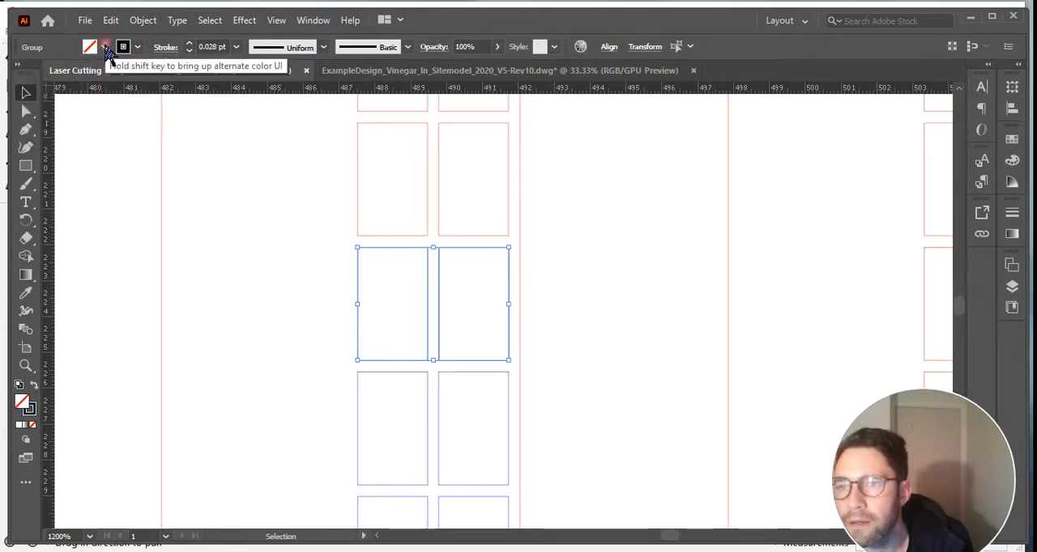
{"action": "left_click", "coordinate": [105, 47]}
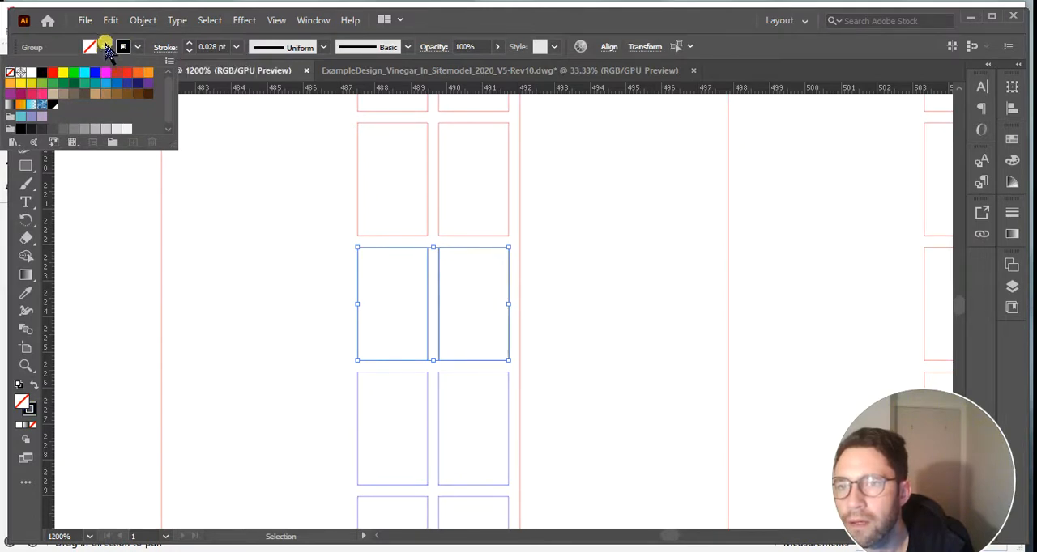
{"action": "left_click", "coordinate": [105, 47]}
{"action": "left_click", "coordinate": [105, 47]}
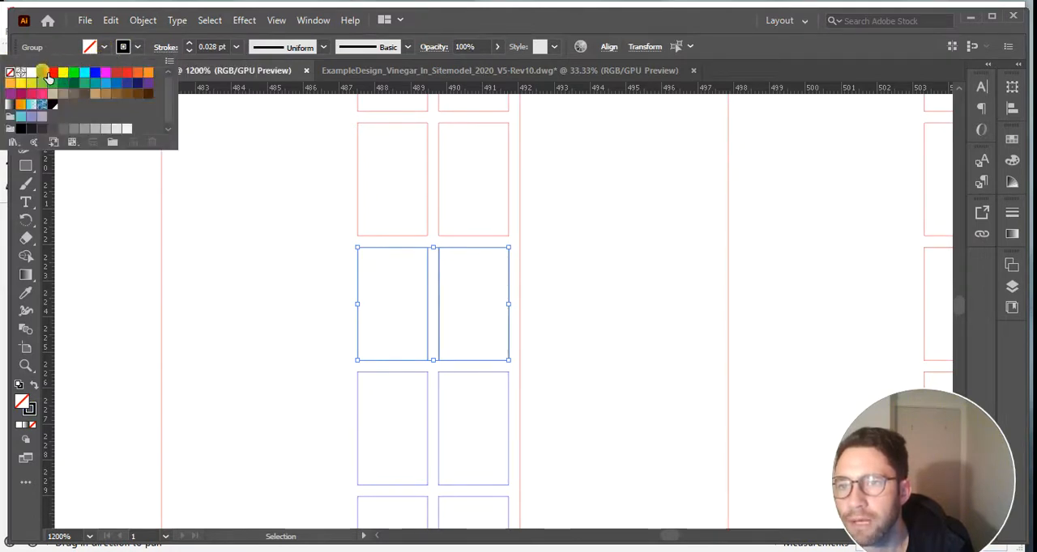
{"action": "left_click", "coordinate": [42, 72]}
{"action": "left_click", "coordinate": [605, 290]}
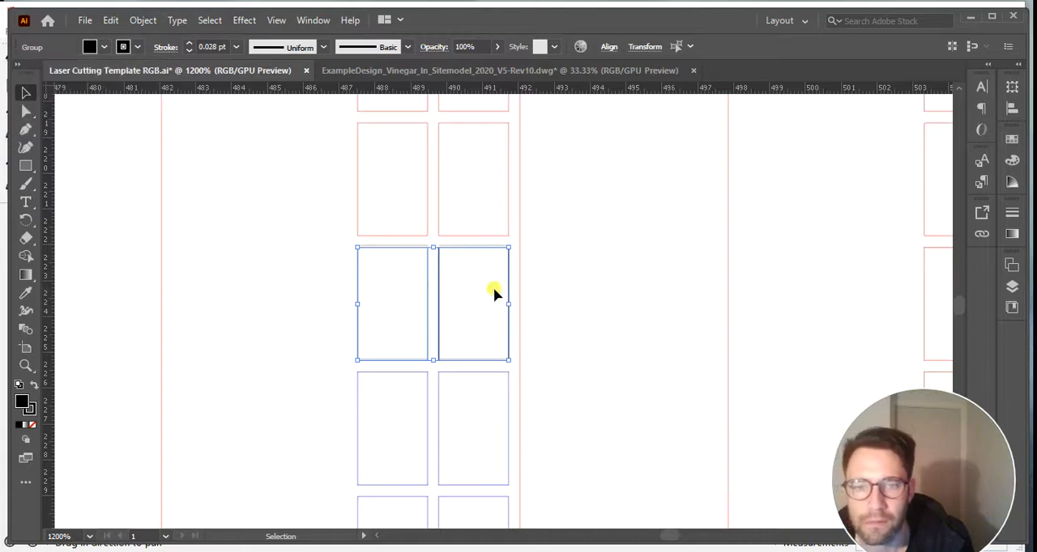
{"action": "left_click", "coordinate": [264, 286]}
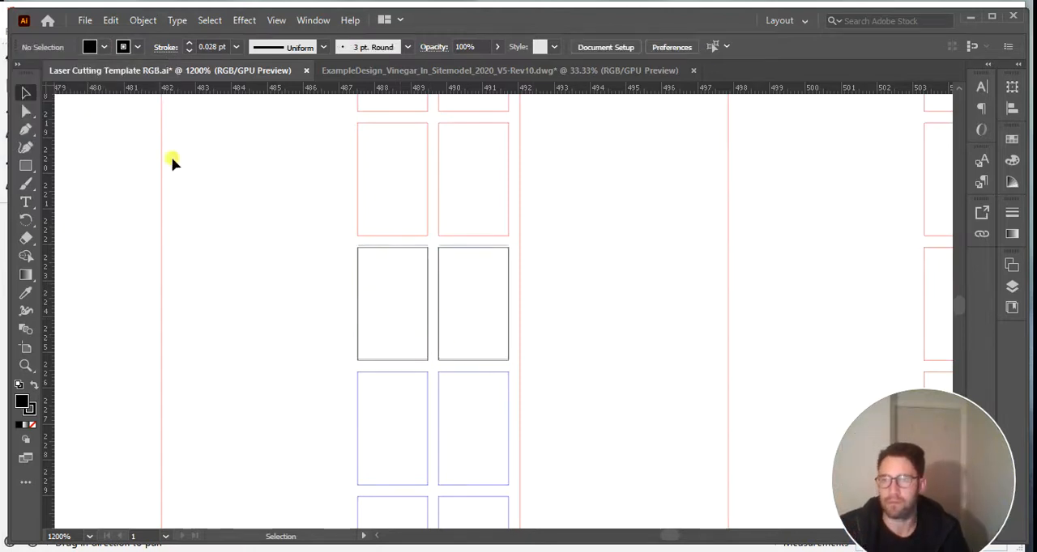
{"action": "left_click", "coordinate": [25, 165]}
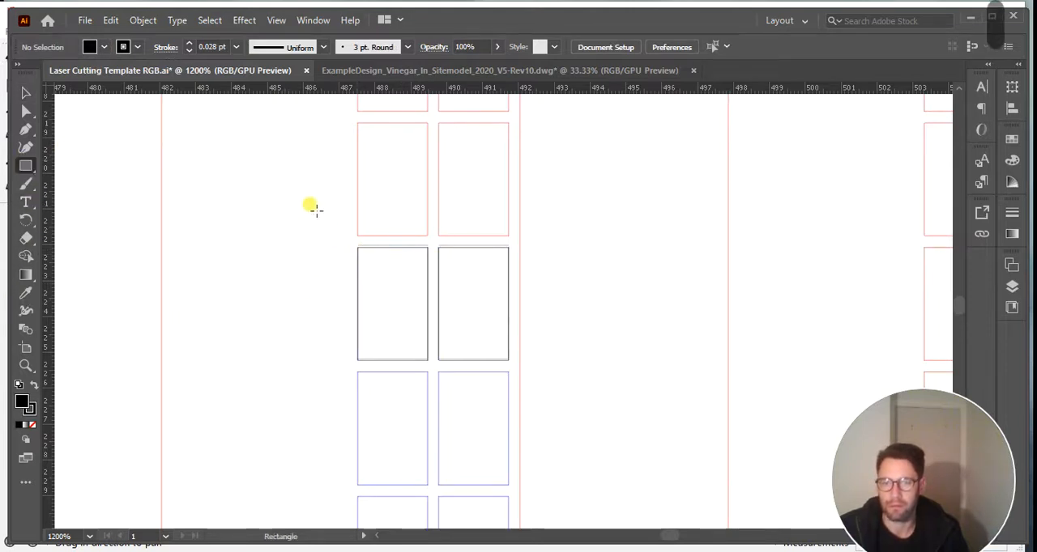
{"action": "left_click", "coordinate": [25, 93]}
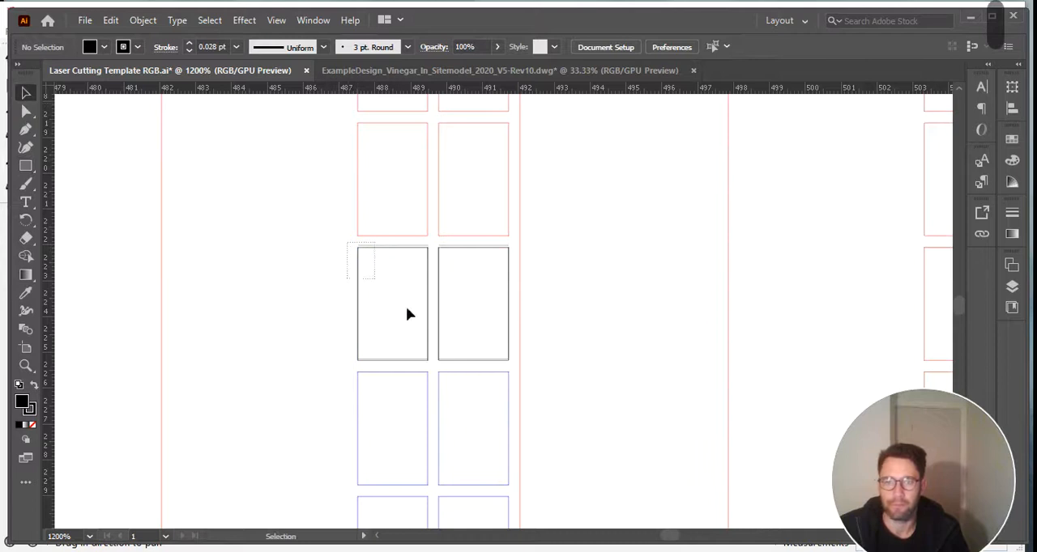
{"action": "left_click_drag", "start_coordinate": [407, 314], "coordinate": [513, 365]}
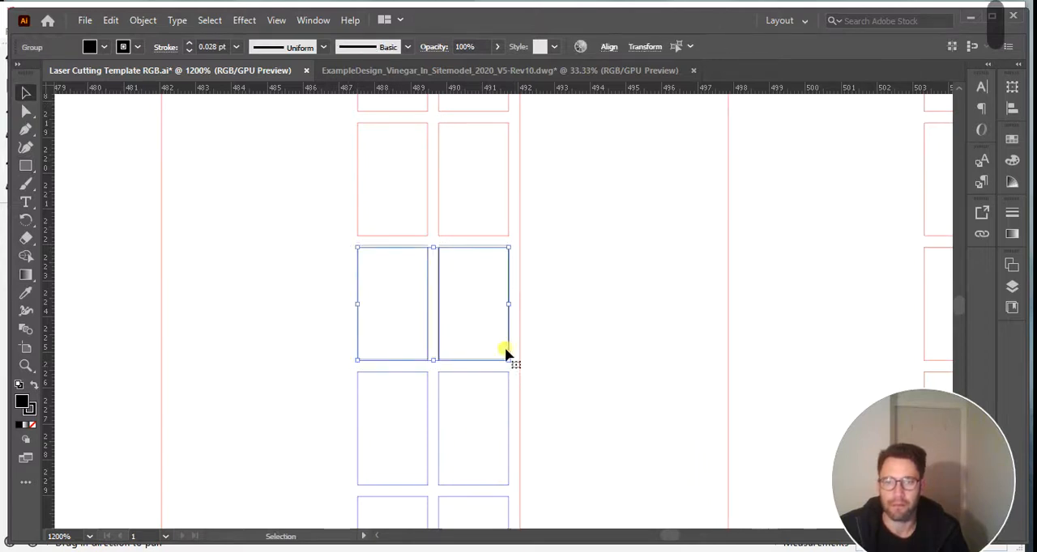
{"action": "left_click", "coordinate": [104, 46]}
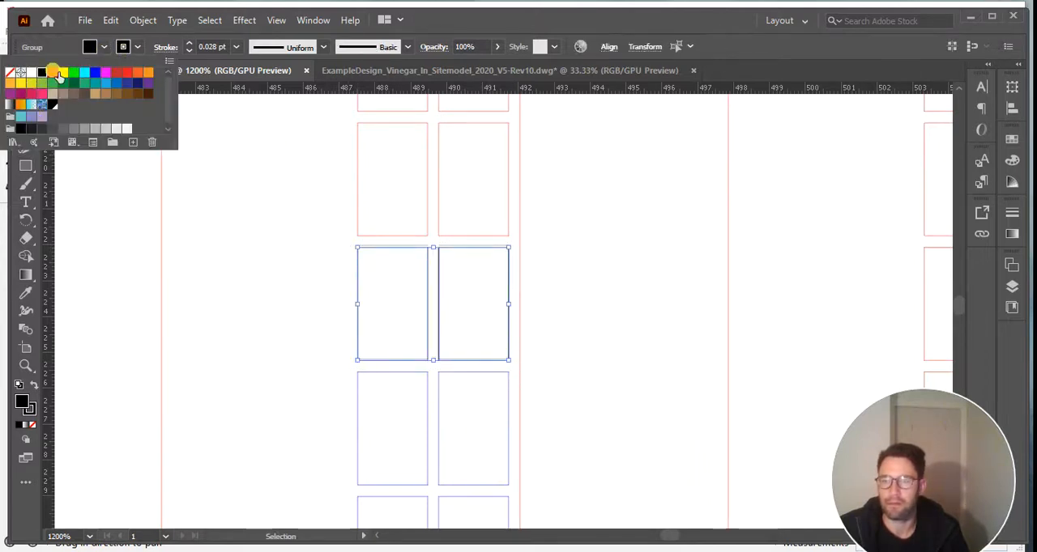
{"action": "left_click", "coordinate": [508, 26]}
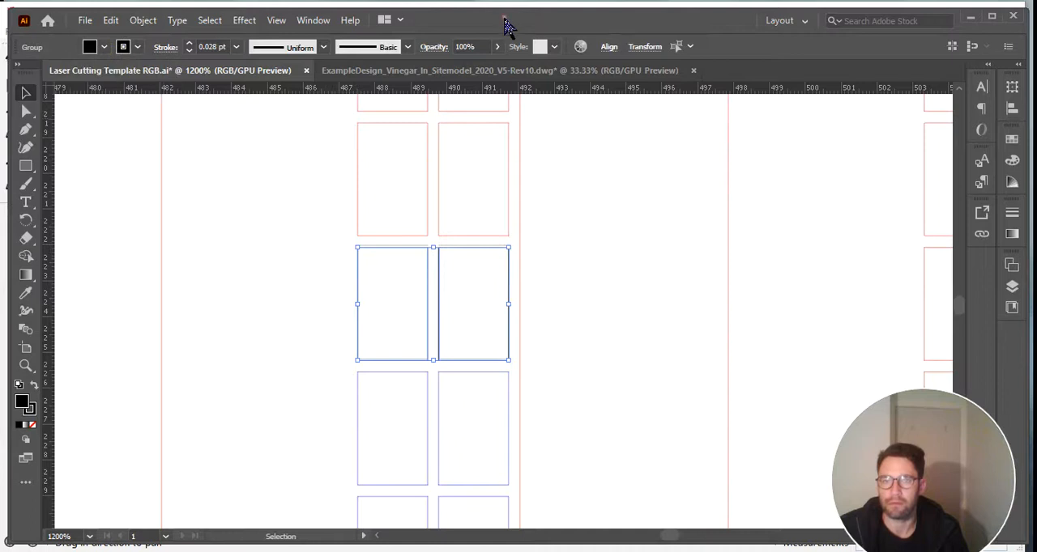
Draw a black-filled rectangle over each of the two black-outlined windows, matching their corners.
{"action": "left_click", "coordinate": [25, 166]}
{"action": "scroll", "coordinate": [376, 287], "scroll_direction": "up", "scroll_amount": 2, "text": "alt"}
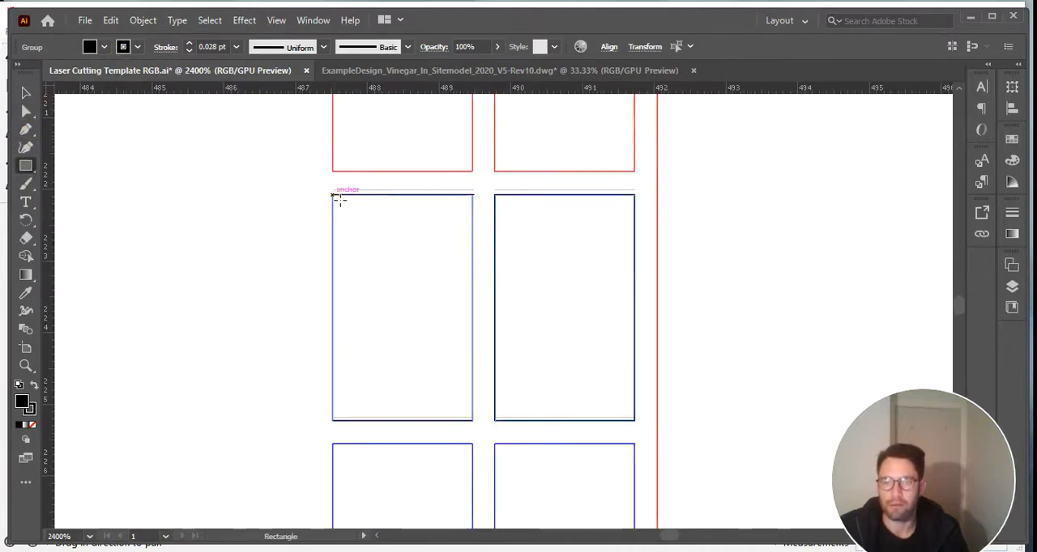
{"action": "left_click_drag", "start_coordinate": [332, 194], "coordinate": [478, 427]}
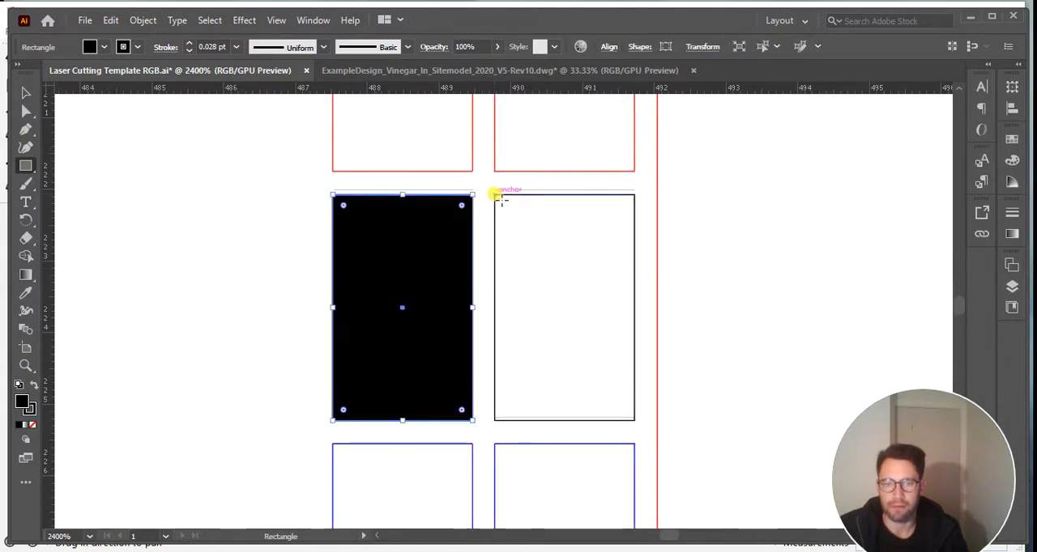
{"action": "left_click_drag", "start_coordinate": [495, 196], "coordinate": [635, 421]}
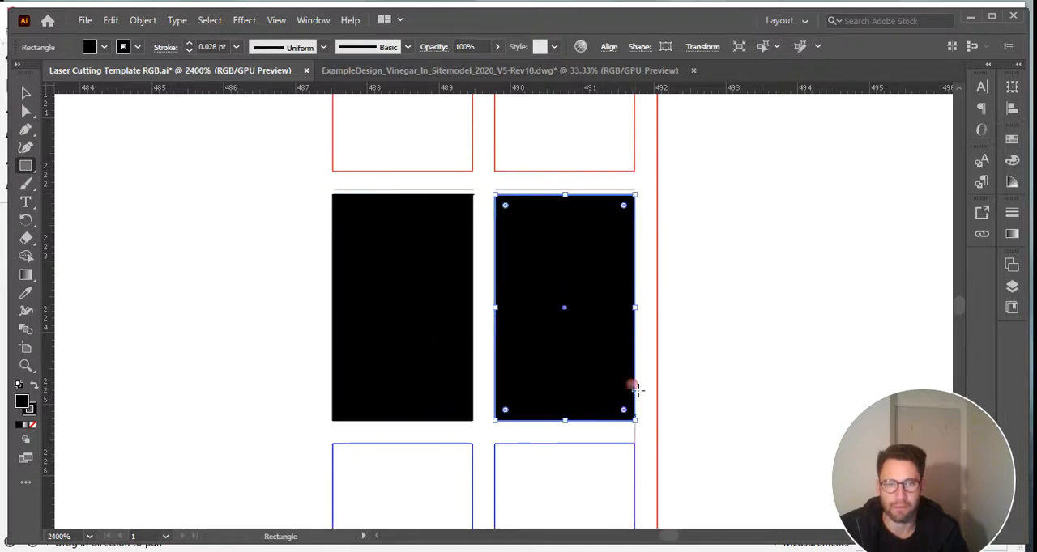
Examine the two solid black windows in the leftmost strip, in close-up and against all three strips.
{"action": "scroll", "coordinate": [510, 294], "scroll_direction": "down", "scroll_amount": 3, "text": "alt"}
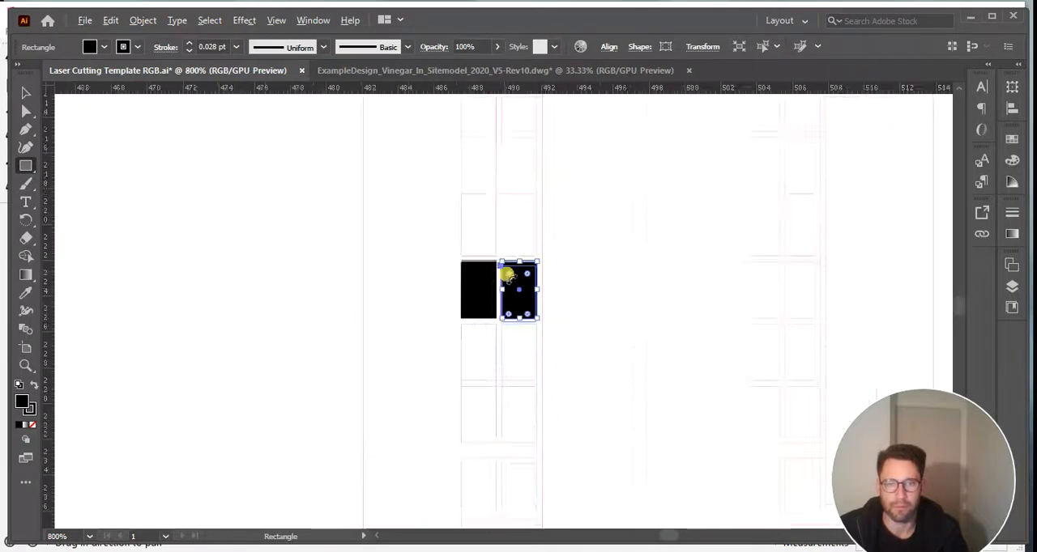
{"action": "scroll", "coordinate": [510, 273], "scroll_direction": "down", "scroll_amount": 3, "text": "alt"}
{"action": "scroll", "coordinate": [574, 213], "scroll_direction": "down", "scroll_amount": 3, "text": "alt"}
{"action": "scroll", "coordinate": [575, 190], "scroll_direction": "up", "scroll_amount": 3, "text": "alt"}
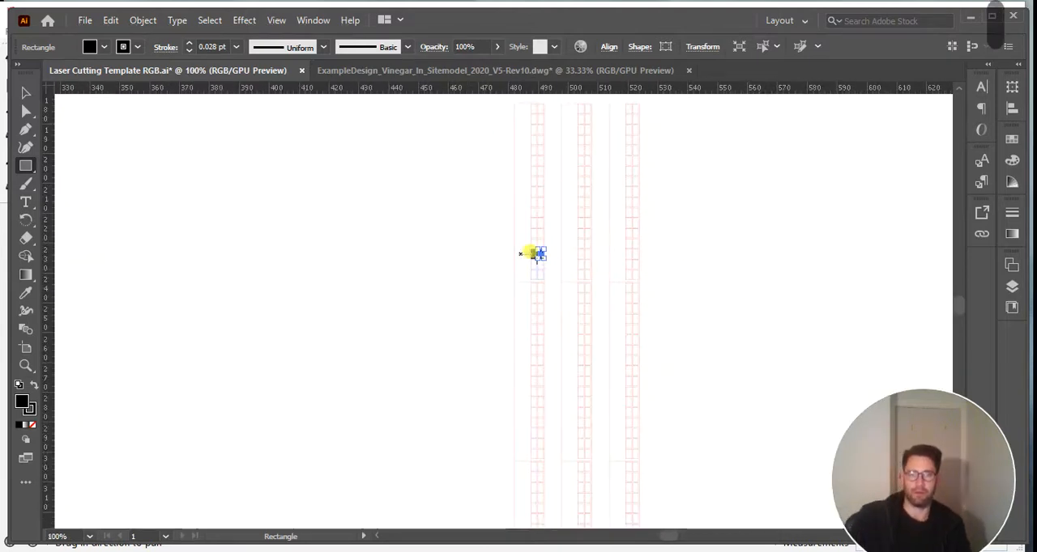
{"action": "scroll", "coordinate": [567, 233], "scroll_direction": "down", "scroll_amount": 1}
{"action": "scroll", "coordinate": [567, 235], "scroll_direction": "up", "scroll_amount": 2}
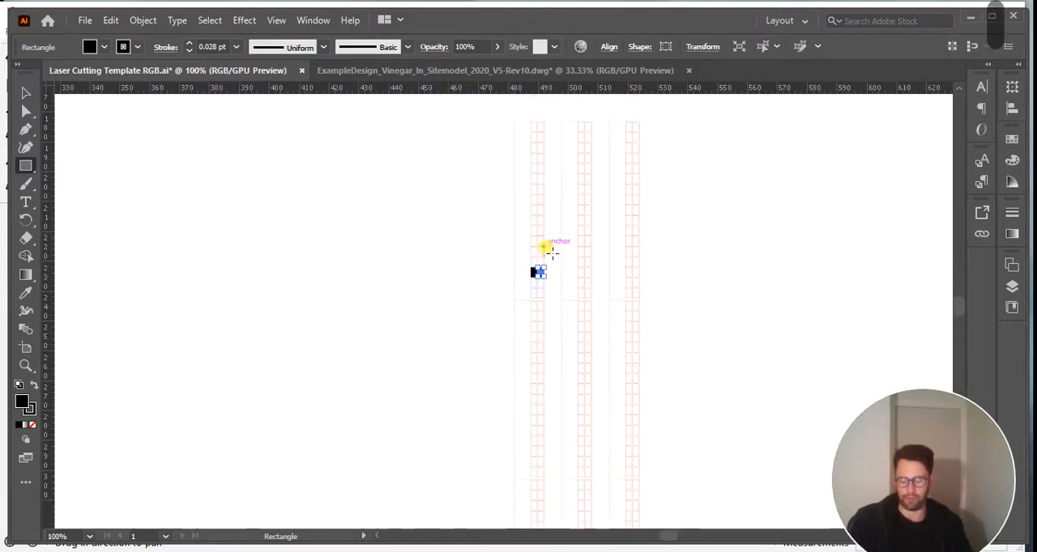
{"action": "scroll", "coordinate": [548, 245], "scroll_direction": "up", "scroll_amount": 6, "text": "alt"}
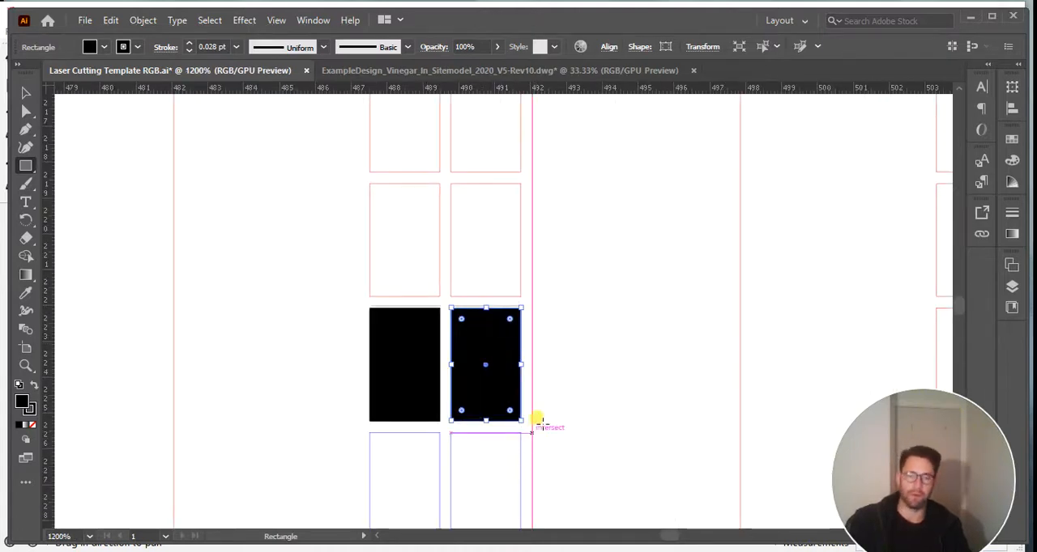
{"action": "scroll", "coordinate": [541, 423], "scroll_direction": "down", "scroll_amount": 2, "text": "alt"}
{"action": "scroll", "coordinate": [519, 397], "scroll_direction": "down", "scroll_amount": 3, "text": "alt"}
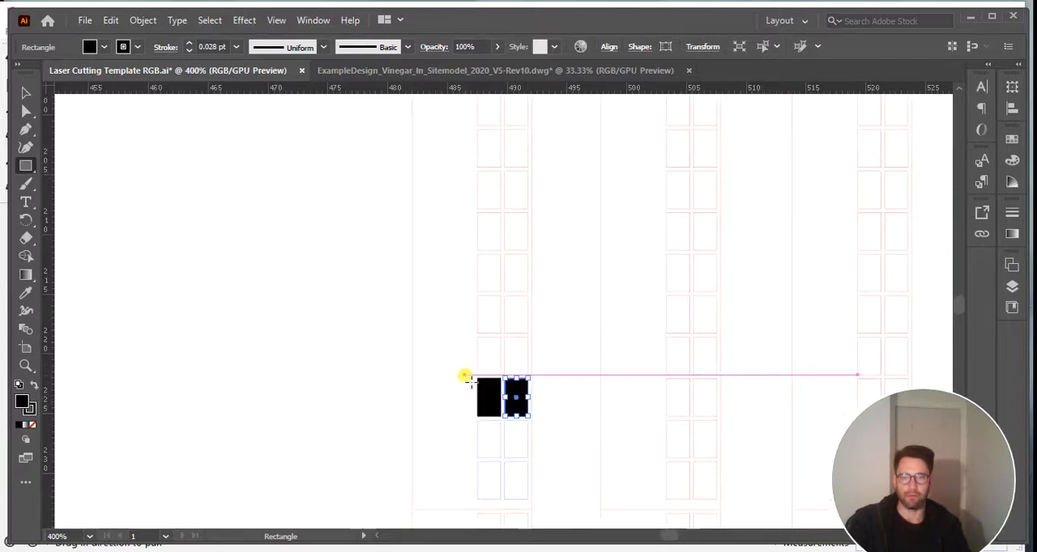
{"action": "scroll", "coordinate": [518, 389], "scroll_direction": "down", "scroll_amount": 4, "text": "alt"}
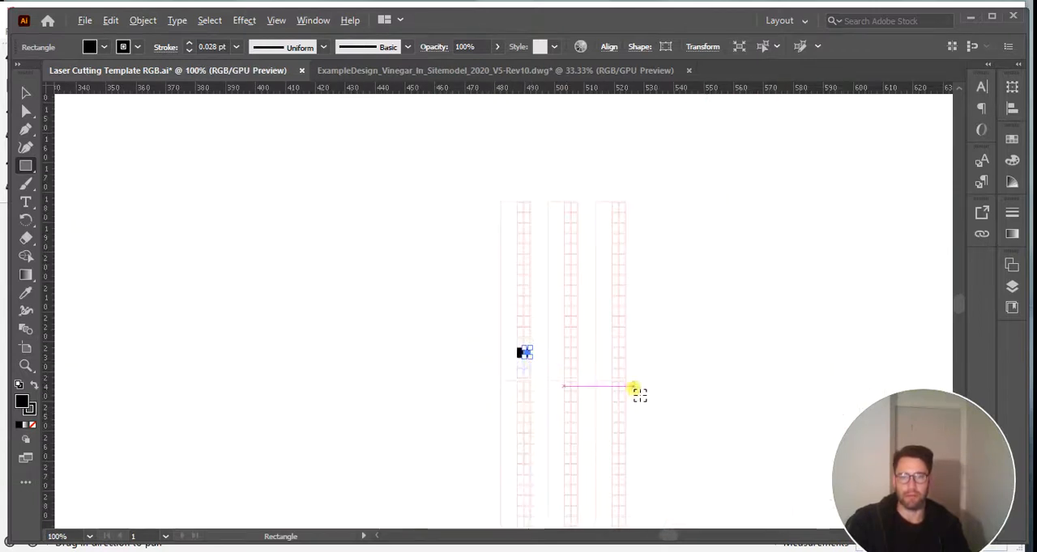
{"action": "scroll", "coordinate": [643, 460], "scroll_direction": "down", "scroll_amount": 2, "text": "alt"}
{"action": "scroll", "coordinate": [643, 460], "scroll_direction": "up", "scroll_amount": 3, "text": "alt"}
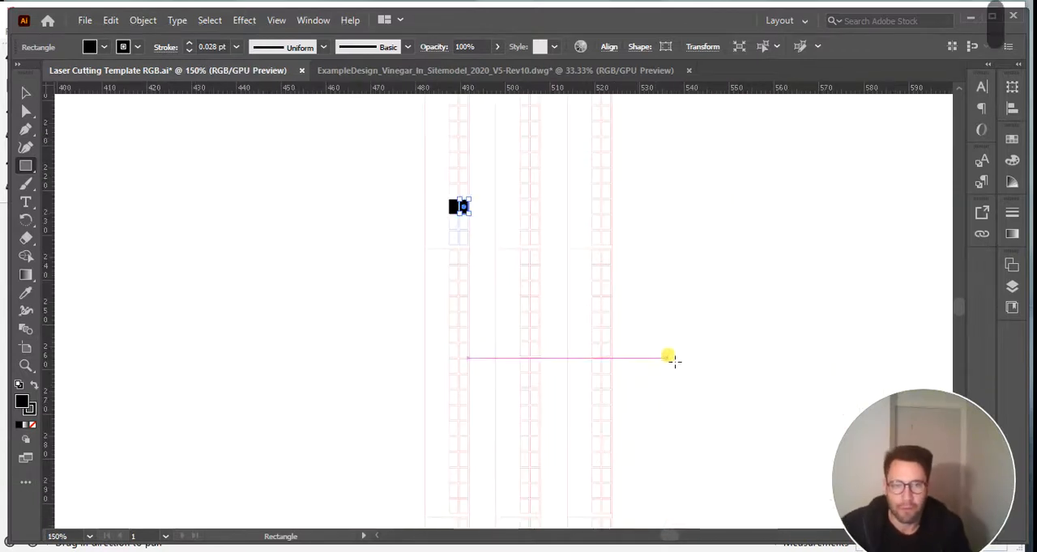